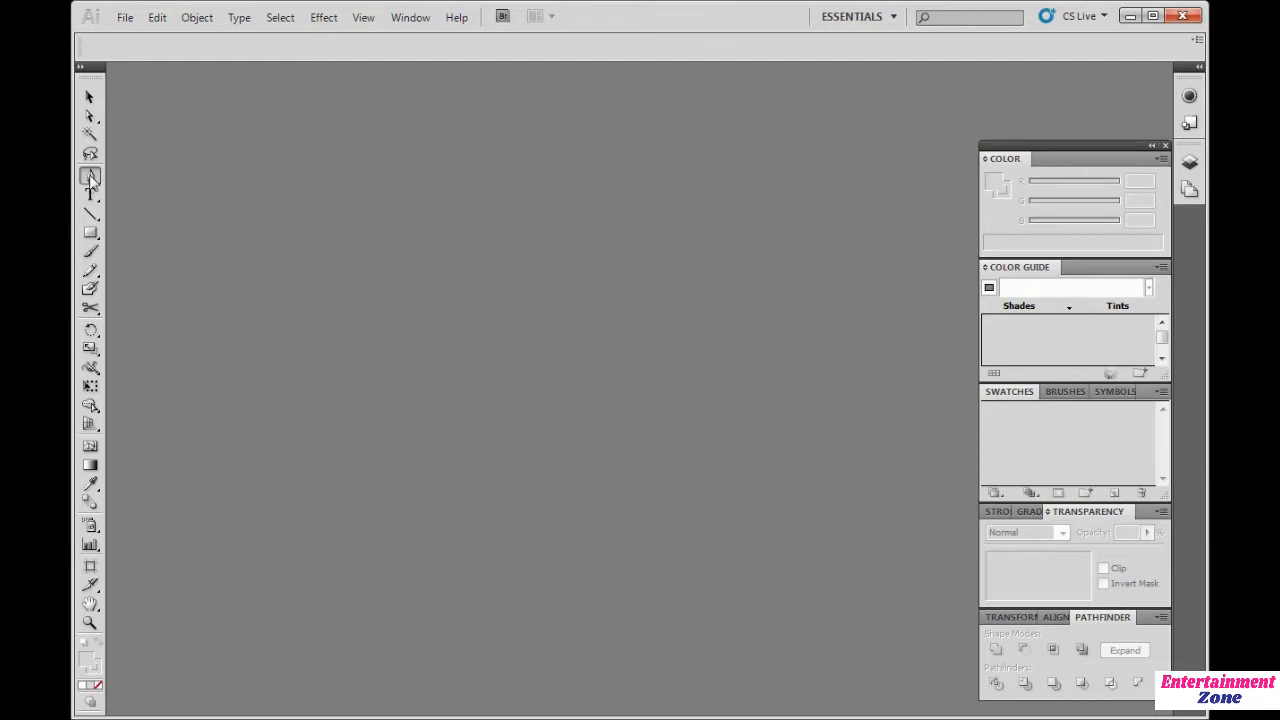
Step: Create a new 635 × 635 px document with the default settings
click(125, 17)
click(149, 37)
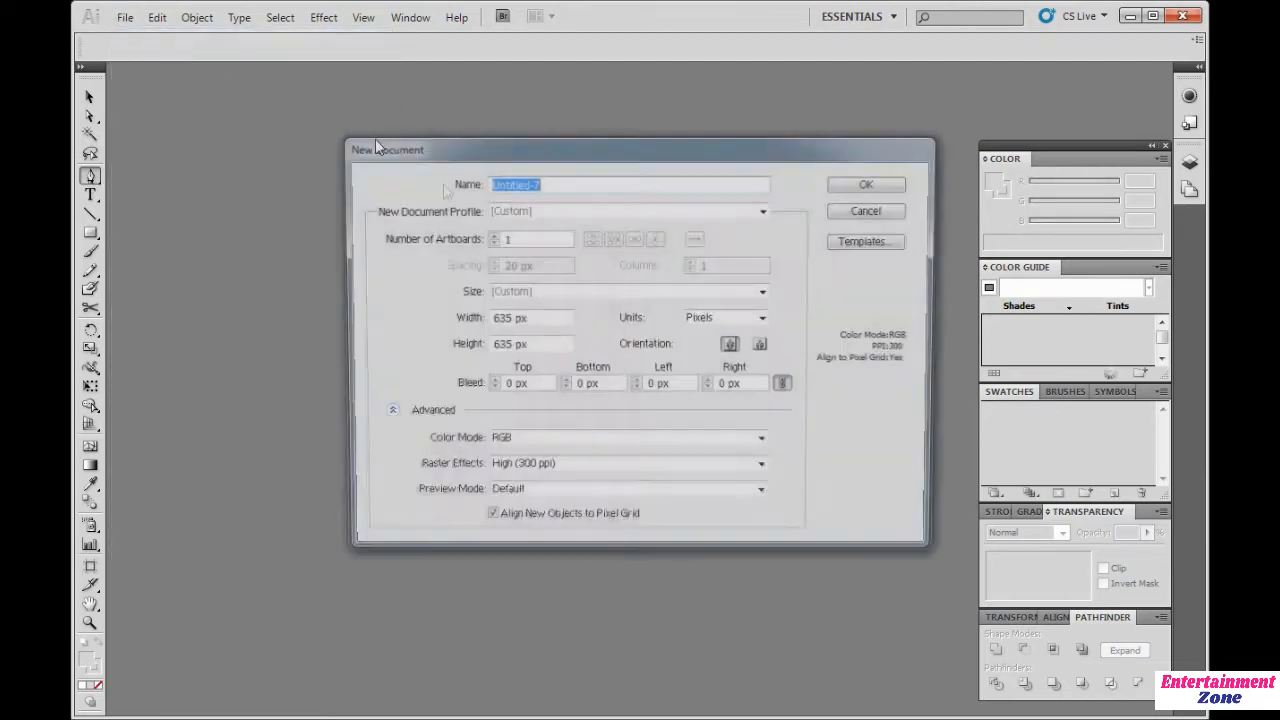
click(880, 185)
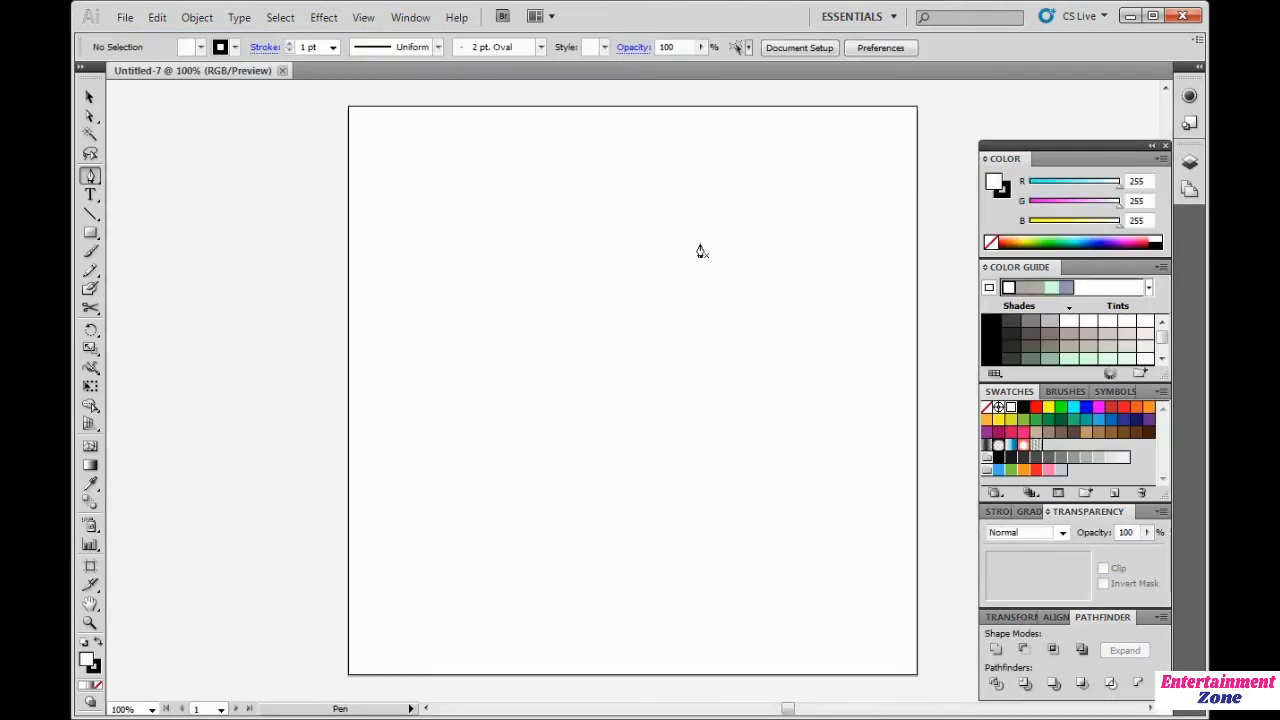
Step: Start a Pen tool path with a top anchor and a curved anchor below it, and fill it red
drag(90, 177, 136, 179)
click(643, 173)
drag(542, 248, 516, 327)
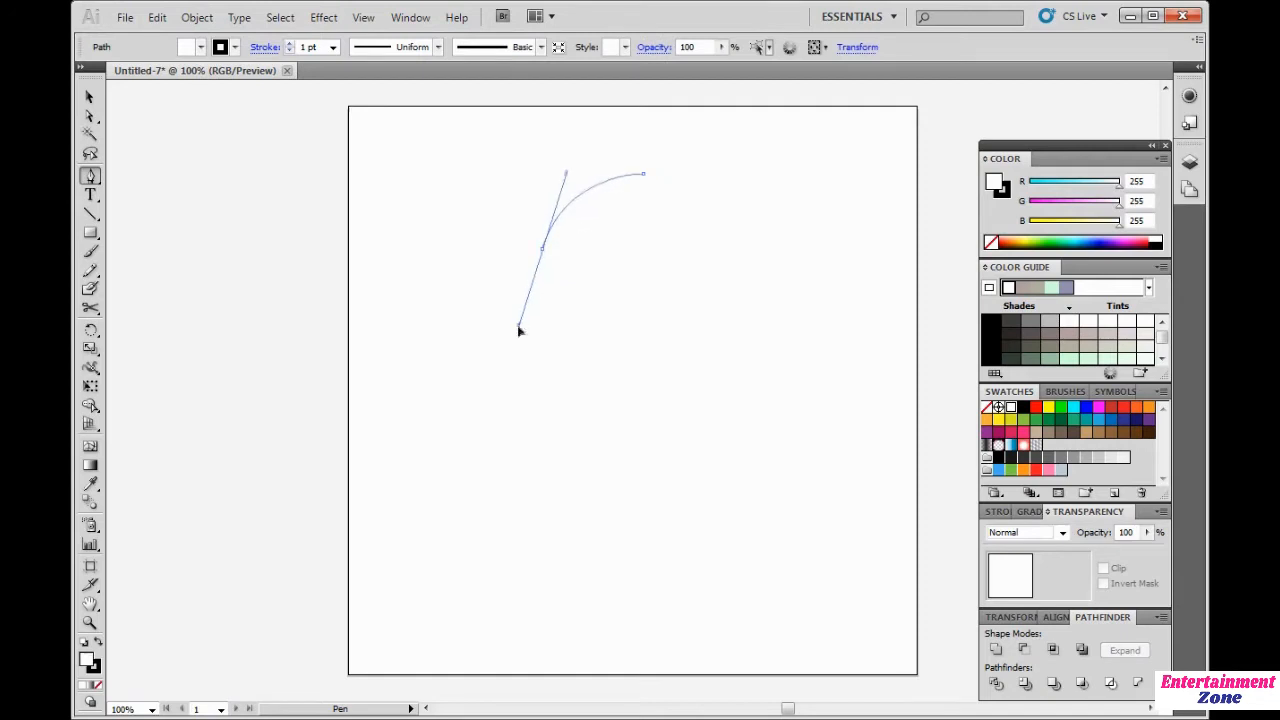
click(1035, 407)
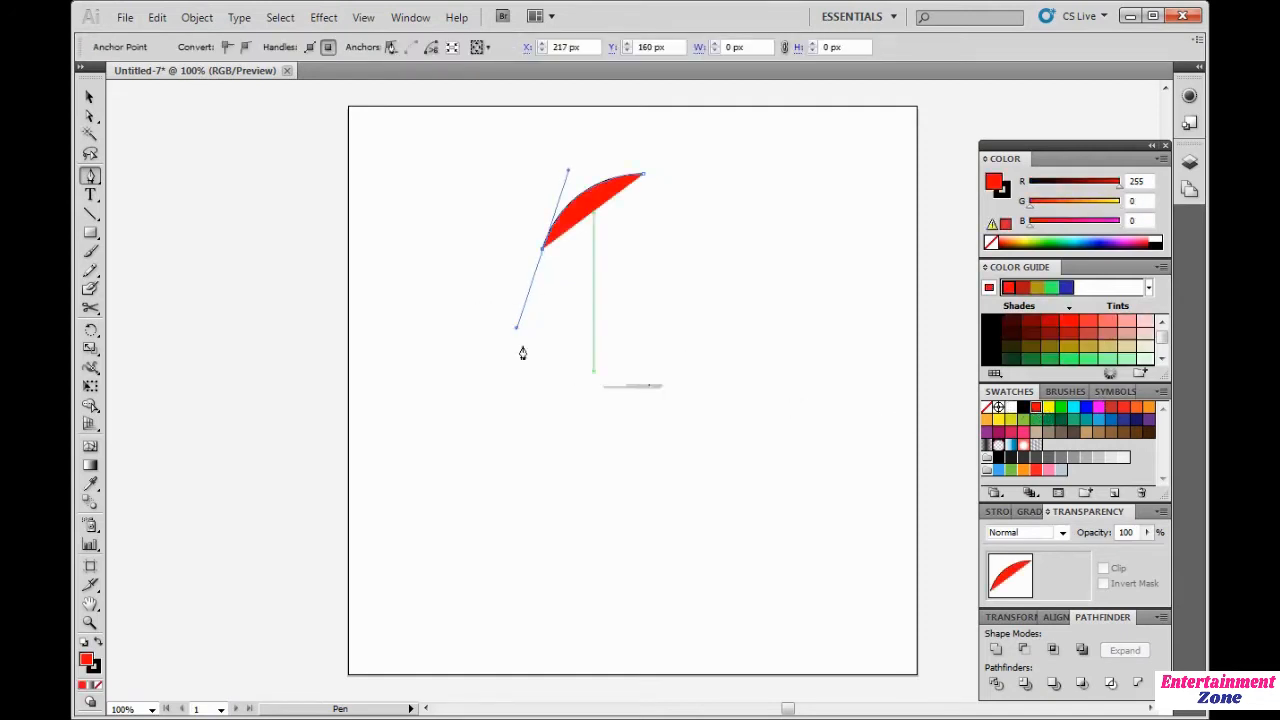
Step: Complete a closed face-profile silhouette path with the Pen tool and fill it black
drag(479, 291, 563, 349)
key(ctrl+z)
click(509, 344)
click(508, 372)
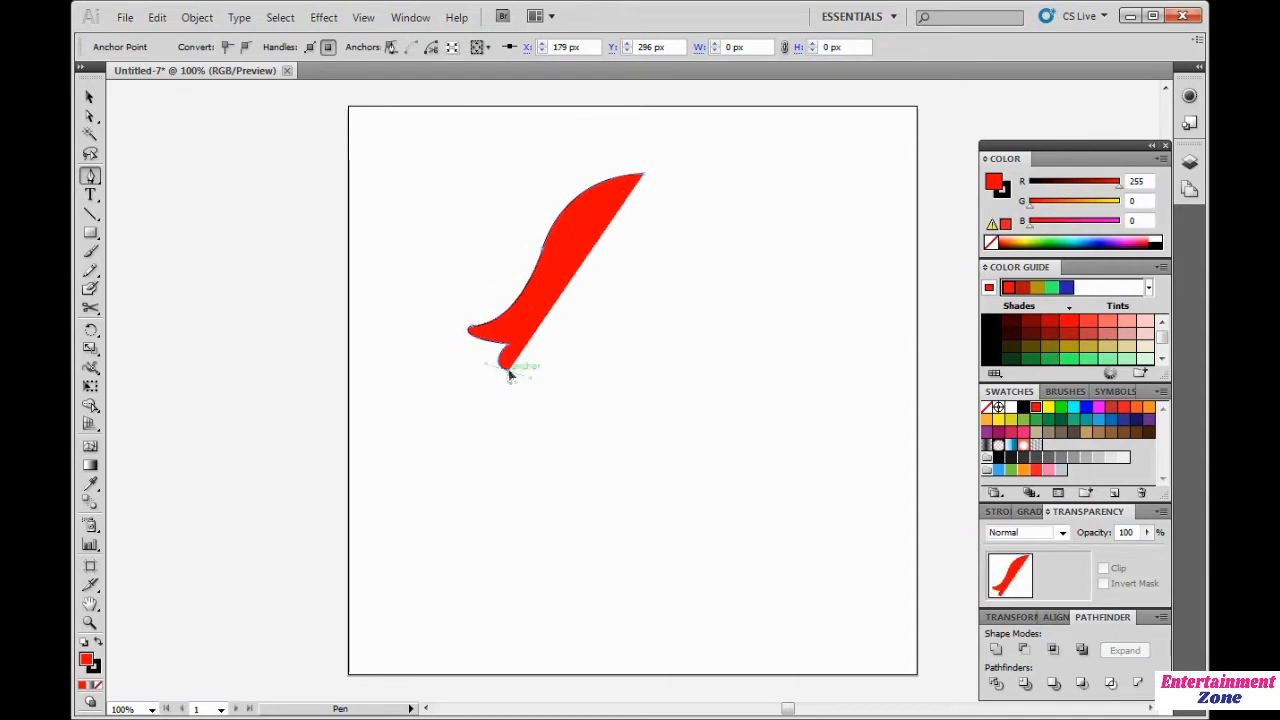
drag(488, 433, 491, 478)
drag(587, 506, 585, 590)
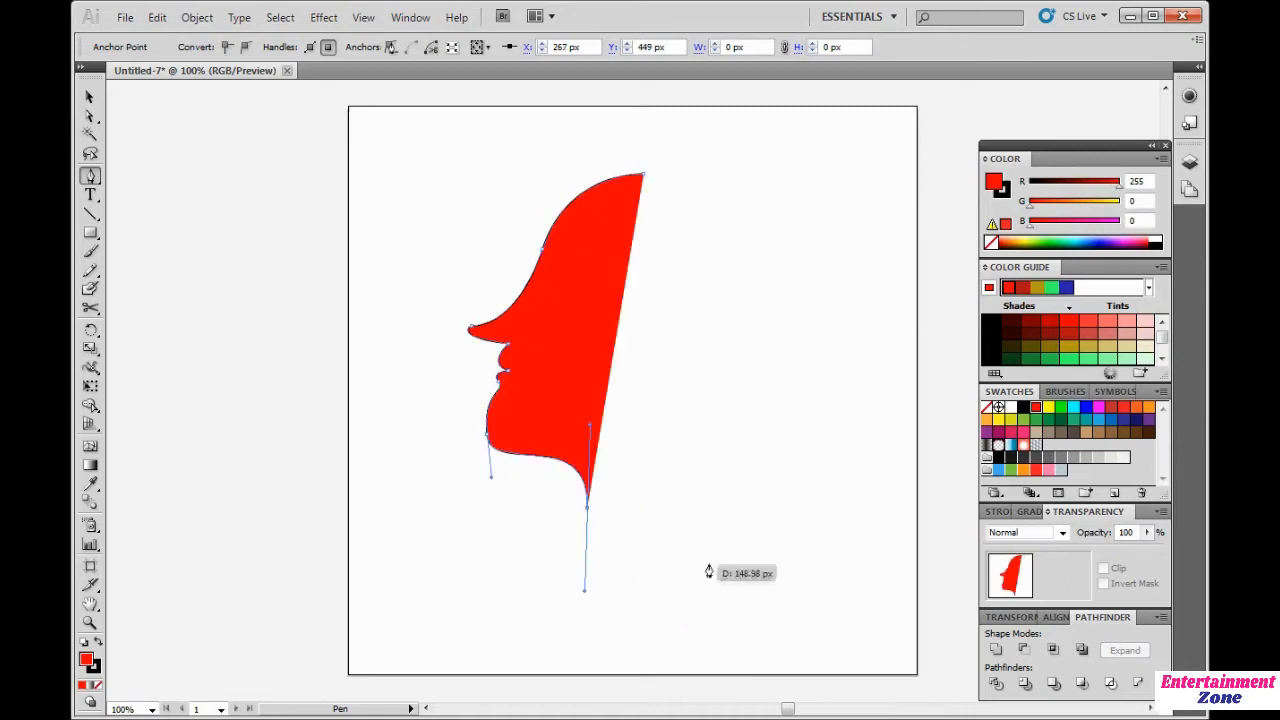
click(588, 507)
click(720, 508)
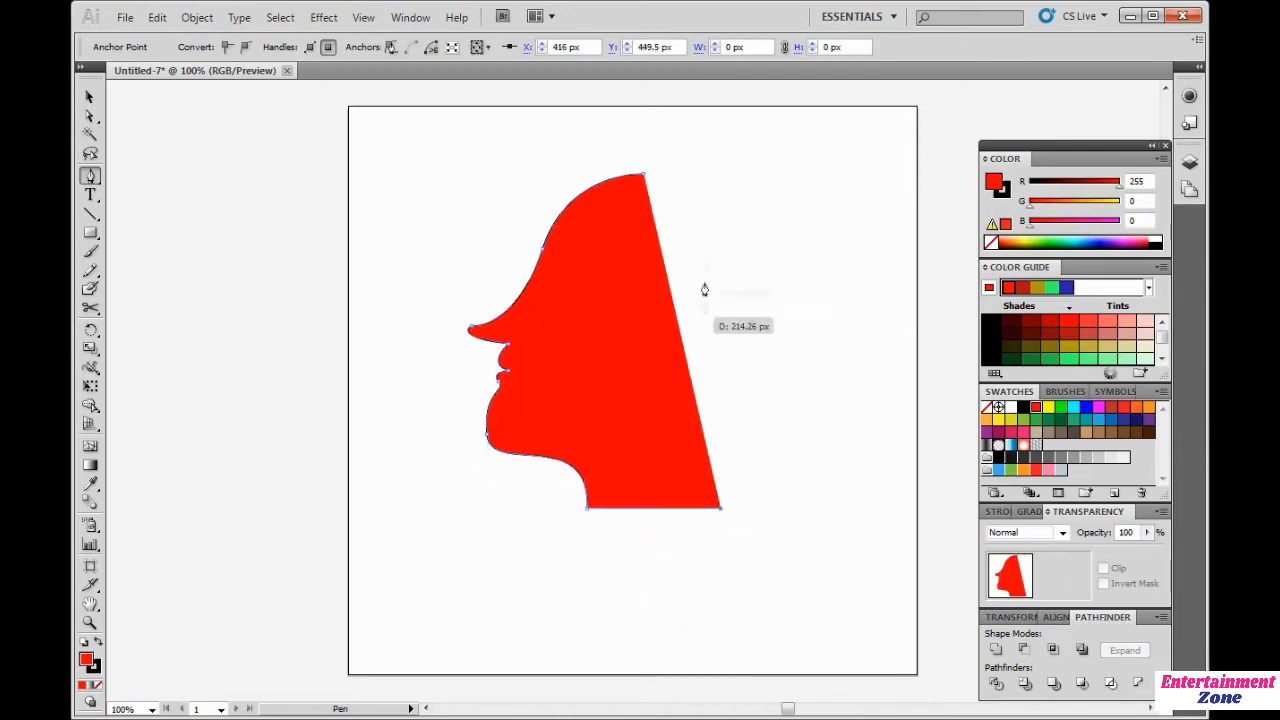
click(644, 177)
click(1023, 407)
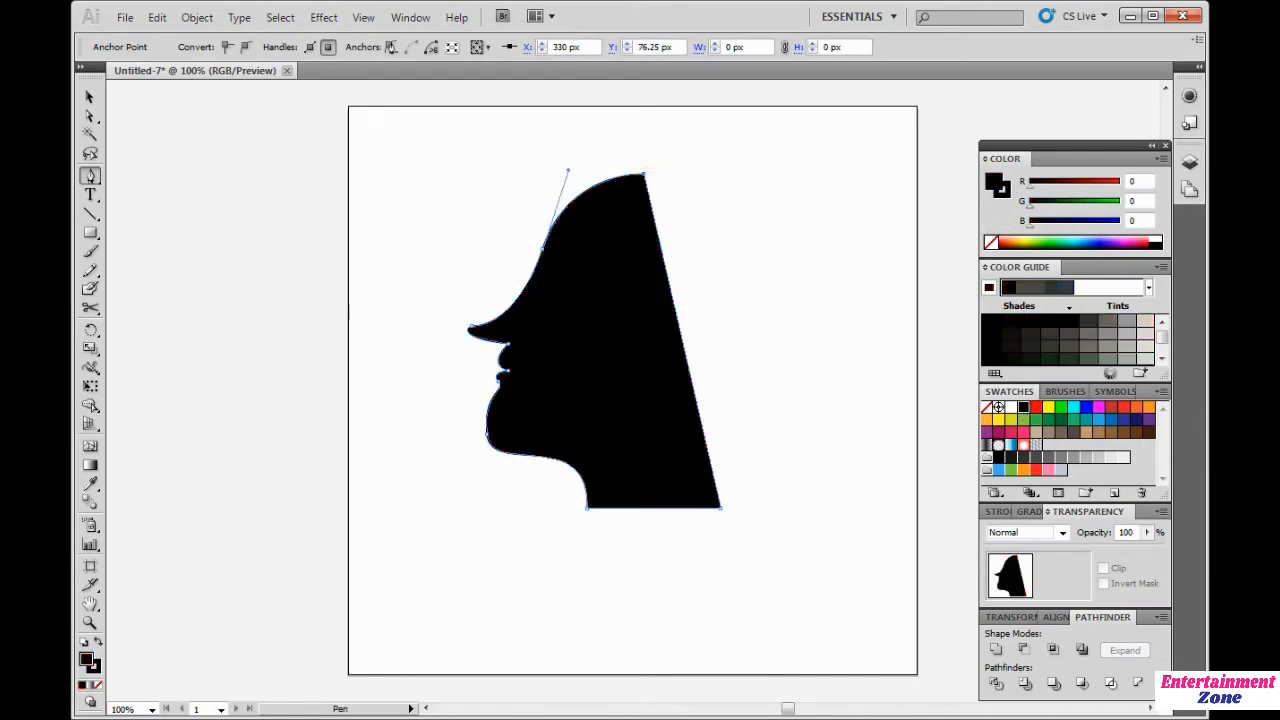
Step: Adjust the chin anchor's handles with the Direct Selection tool to smooth the chin curve
click(89, 117)
click(297, 257)
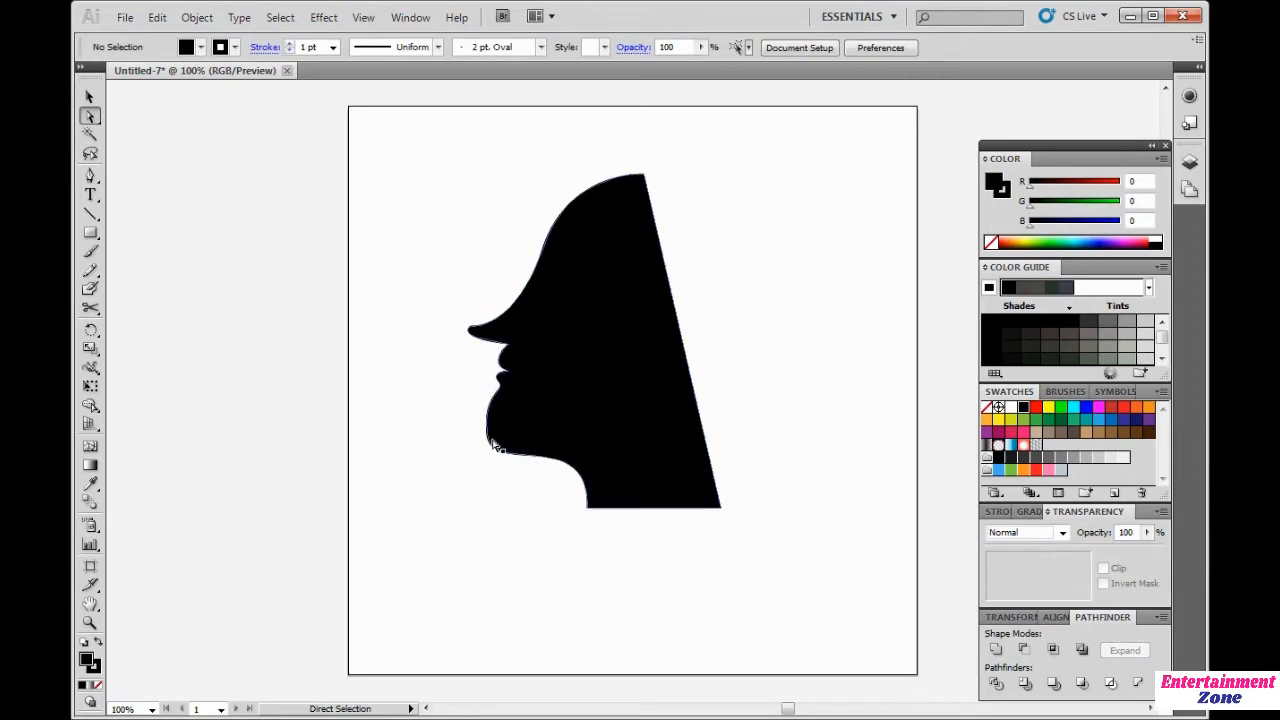
click(488, 437)
drag(491, 477, 495, 464)
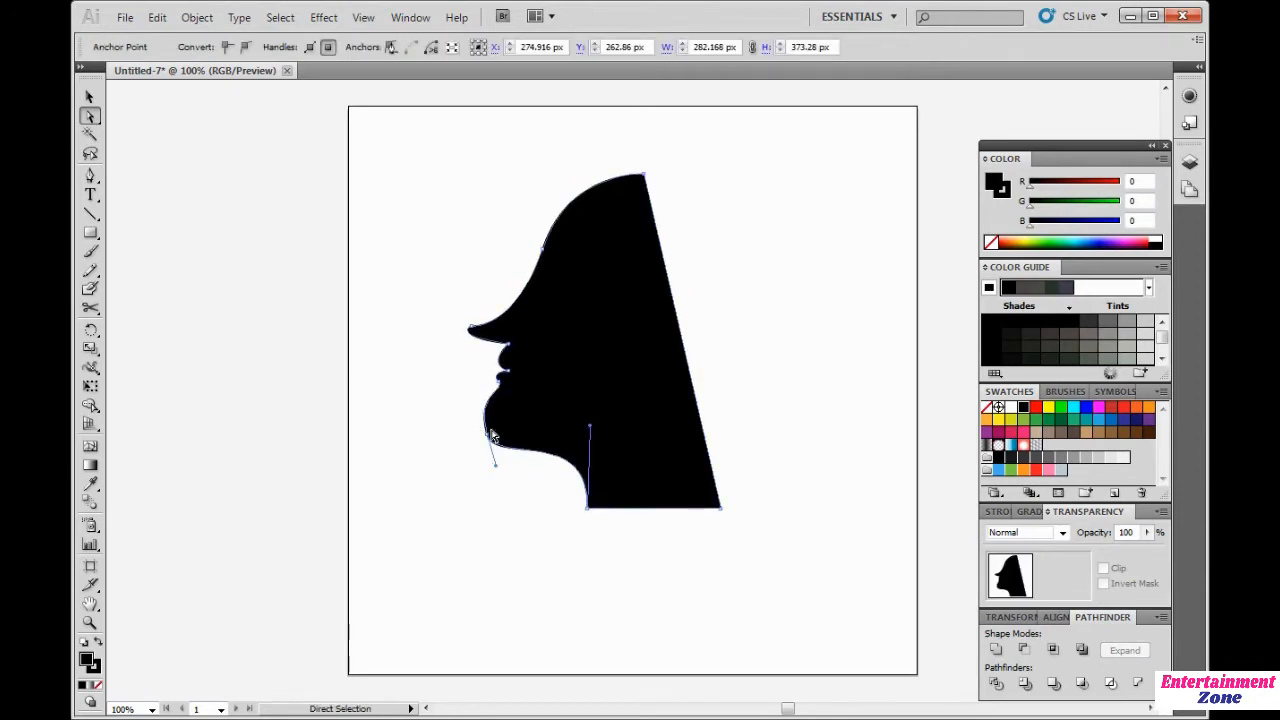
drag(475, 394, 478, 411)
click(439, 453)
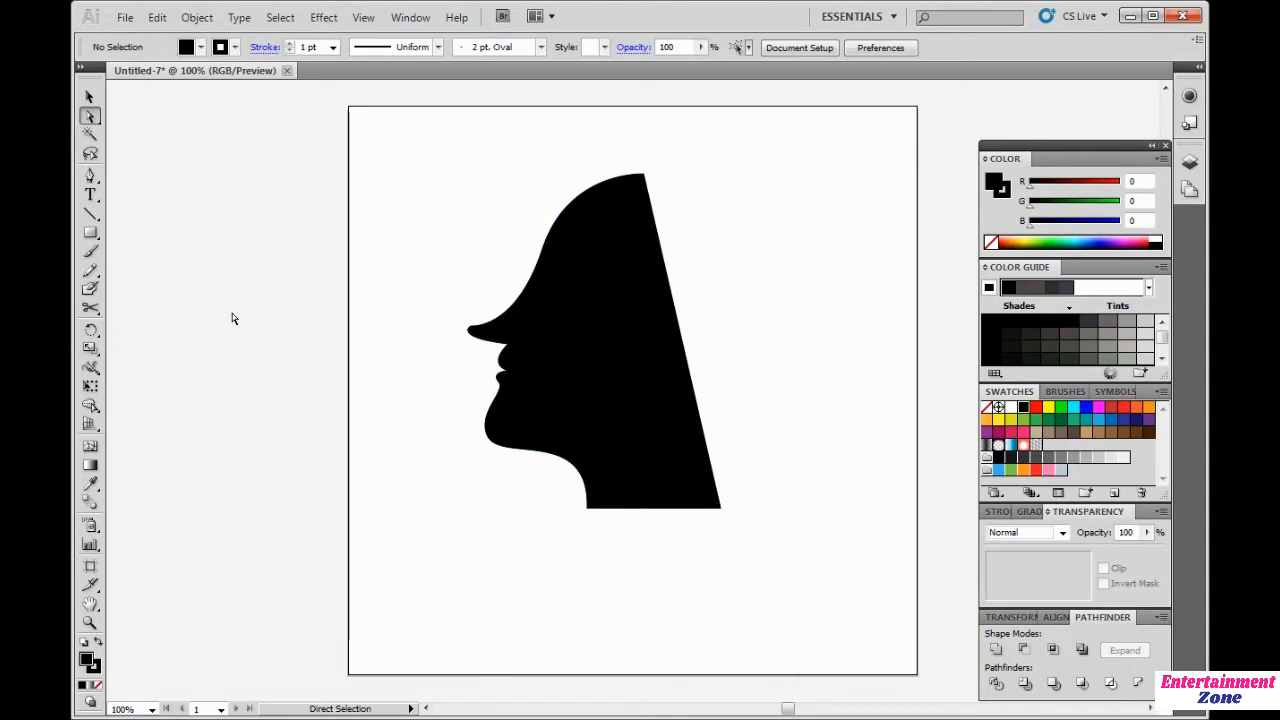
Step: Select the whole silhouette and delete it
drag(360, 178, 800, 668)
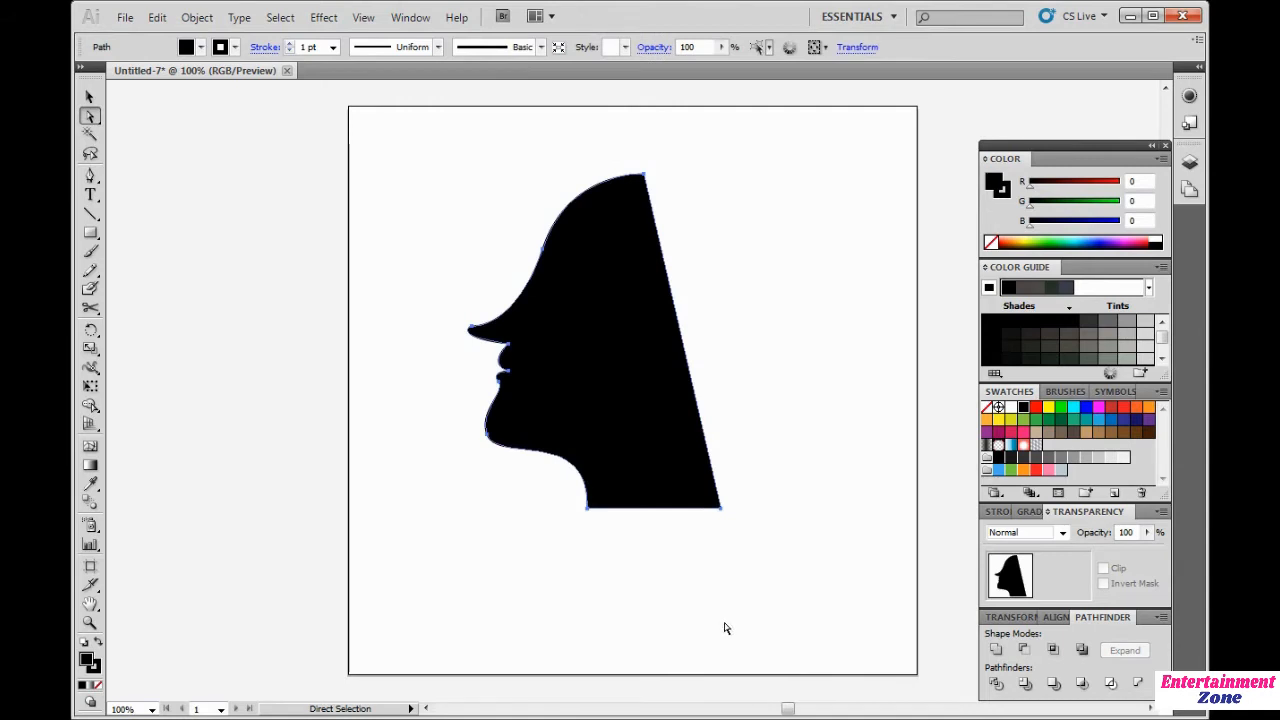
key(Delete)
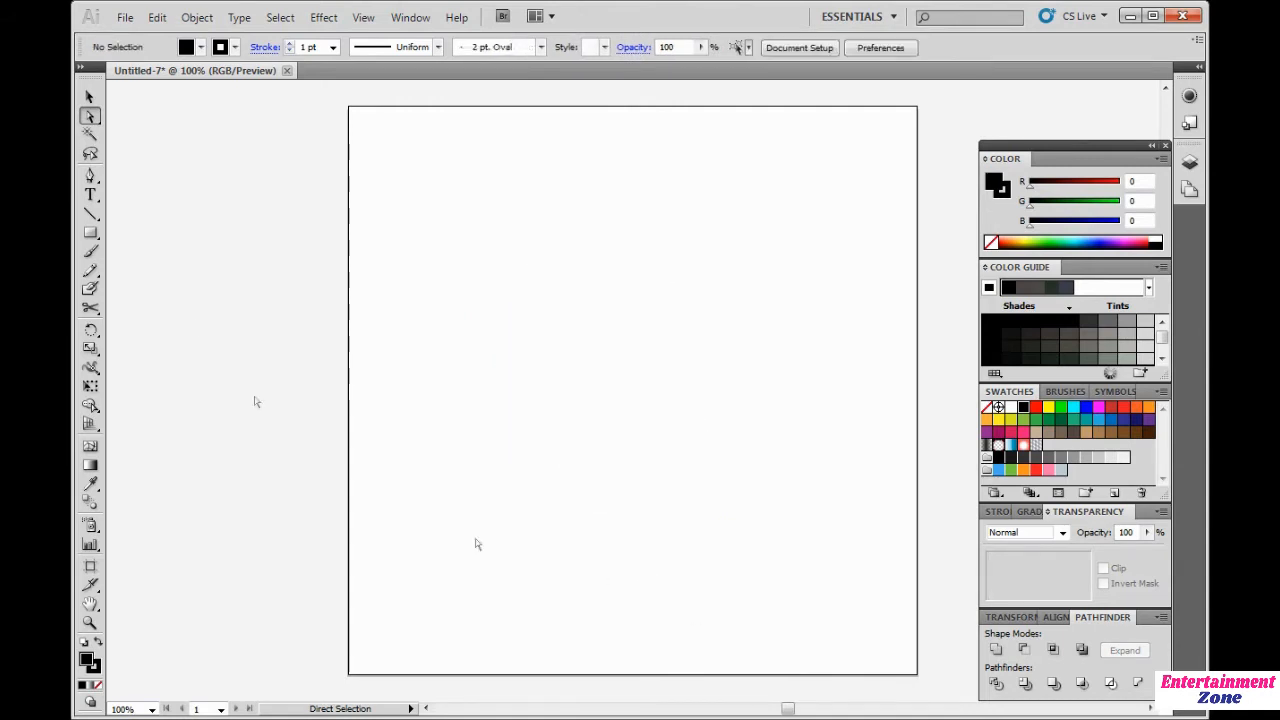
Step: Draw a straight horizontal line across the artboard with the Pen tool
click(90, 177)
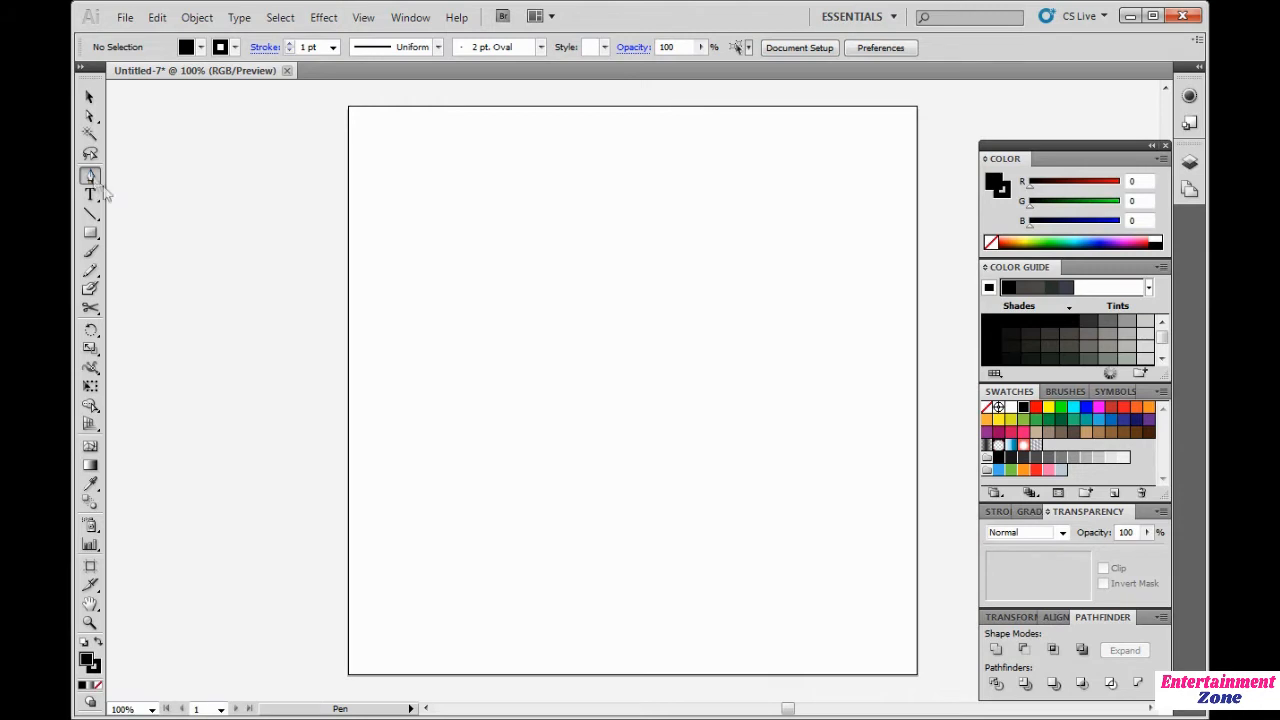
click(411, 391)
click(861, 391)
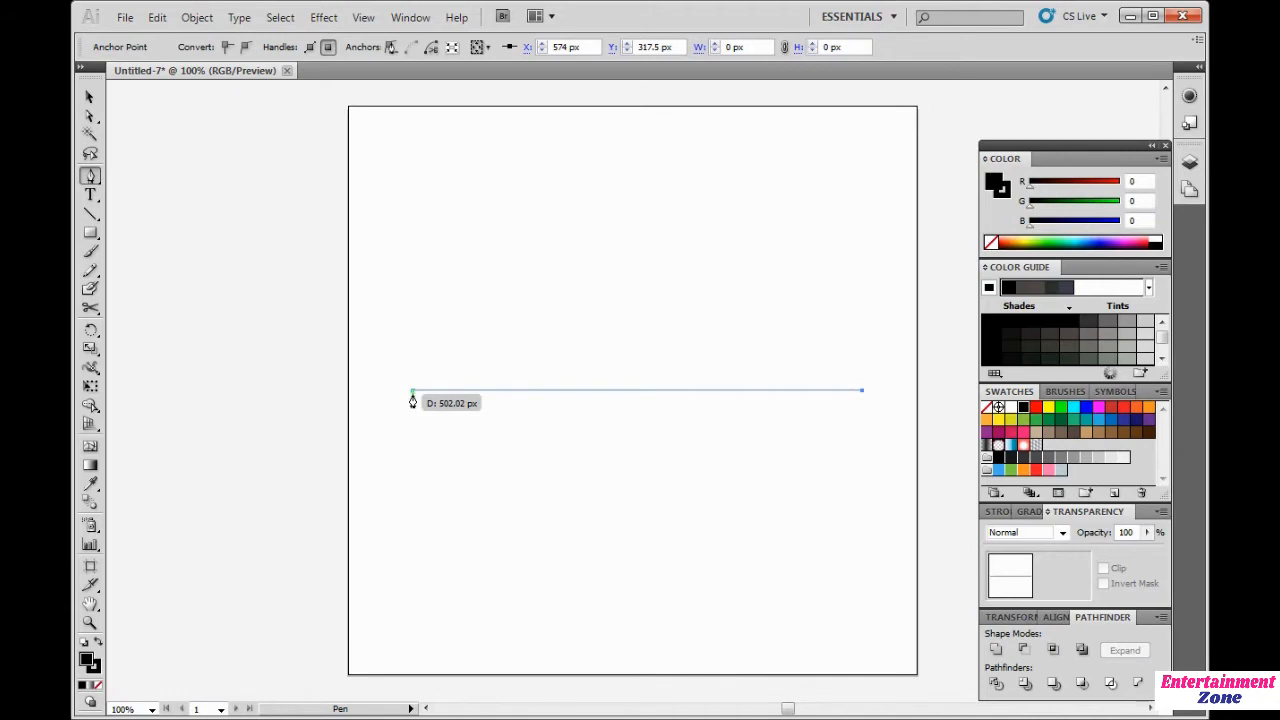
Step: Nudge the line's right endpoint slightly outward with the Direct Selection tool and select the line
click(89, 117)
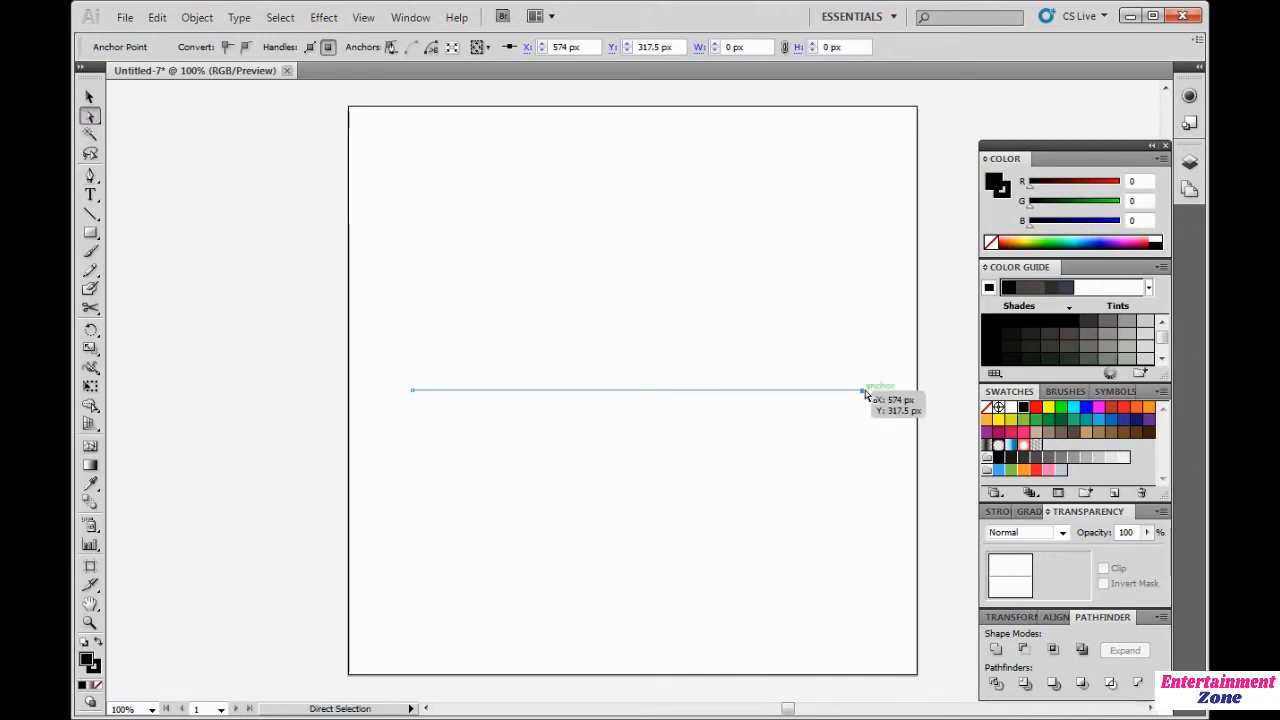
mouse_move(863, 390)
mouse_down()
mouse_move(860, 239)
mouse_move(863, 400)
mouse_move(864, 389)
mouse_up()
click(886, 300)
click(429, 371)
drag(386, 337, 888, 464)
click(885, 413)
mouse_move(864, 390)
mouse_down()
mouse_move(862, 215)
mouse_move(873, 393)
mouse_up()
click(794, 475)
drag(350, 321, 912, 504)
Step: Add two anchor points along the line with the Add Anchor Point tool
drag(89, 176, 141, 207)
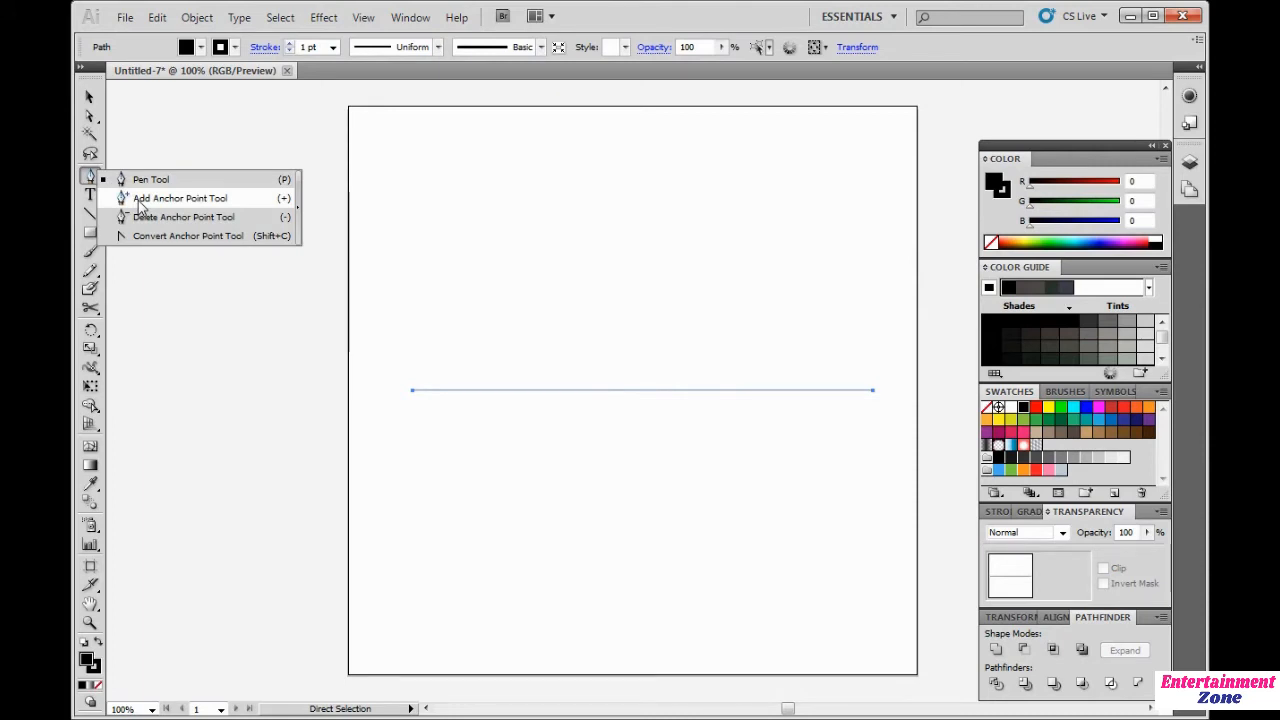
drag(141, 207, 141, 207)
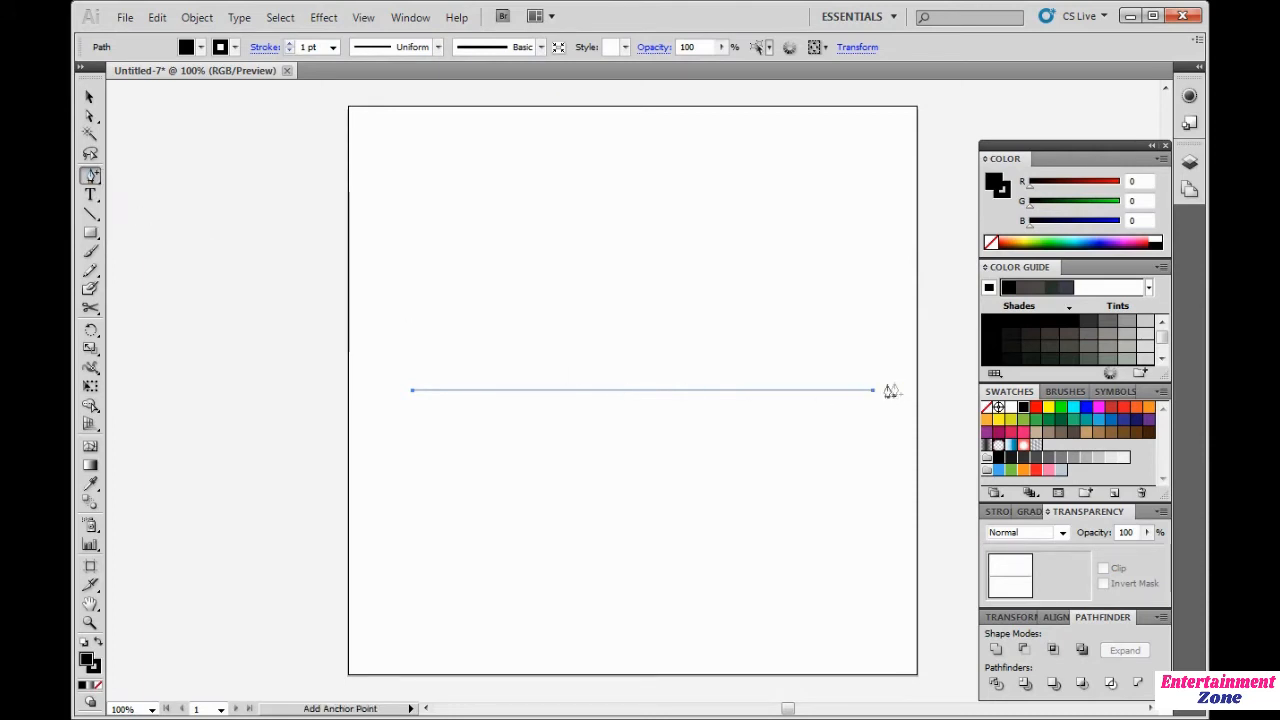
scroll(889, 391, up, 9)
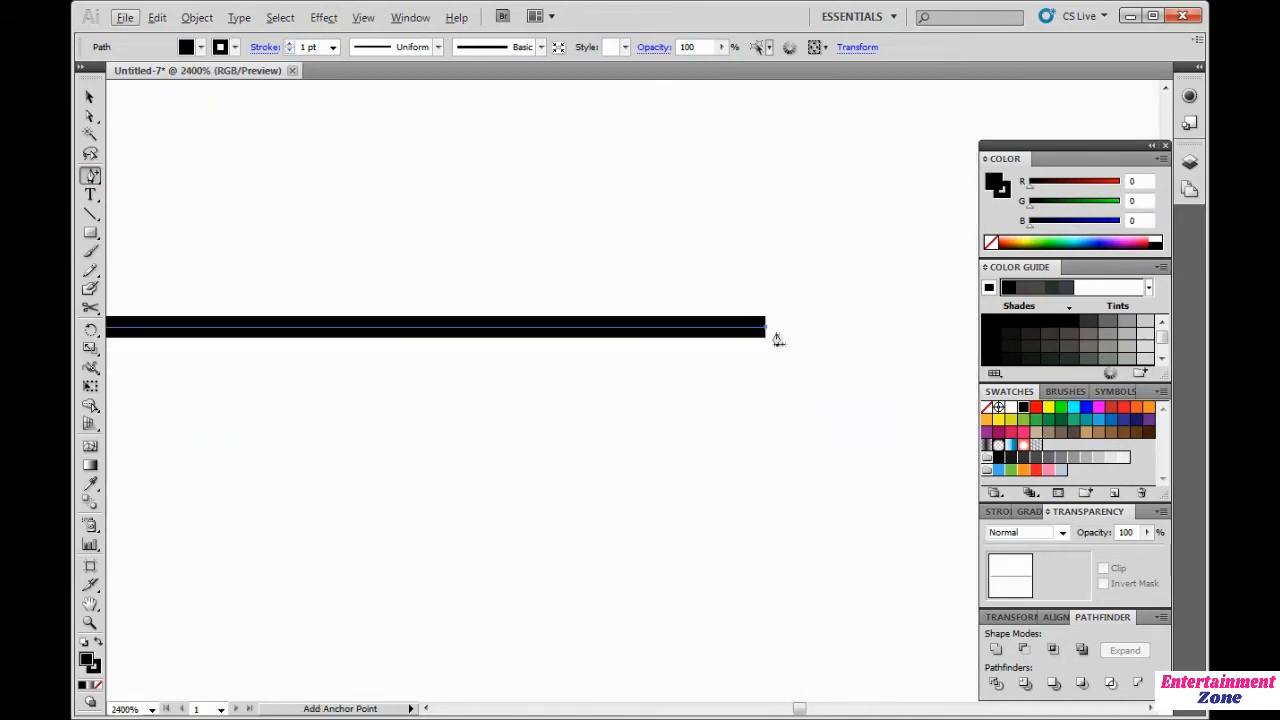
scroll(767, 335, down, 9)
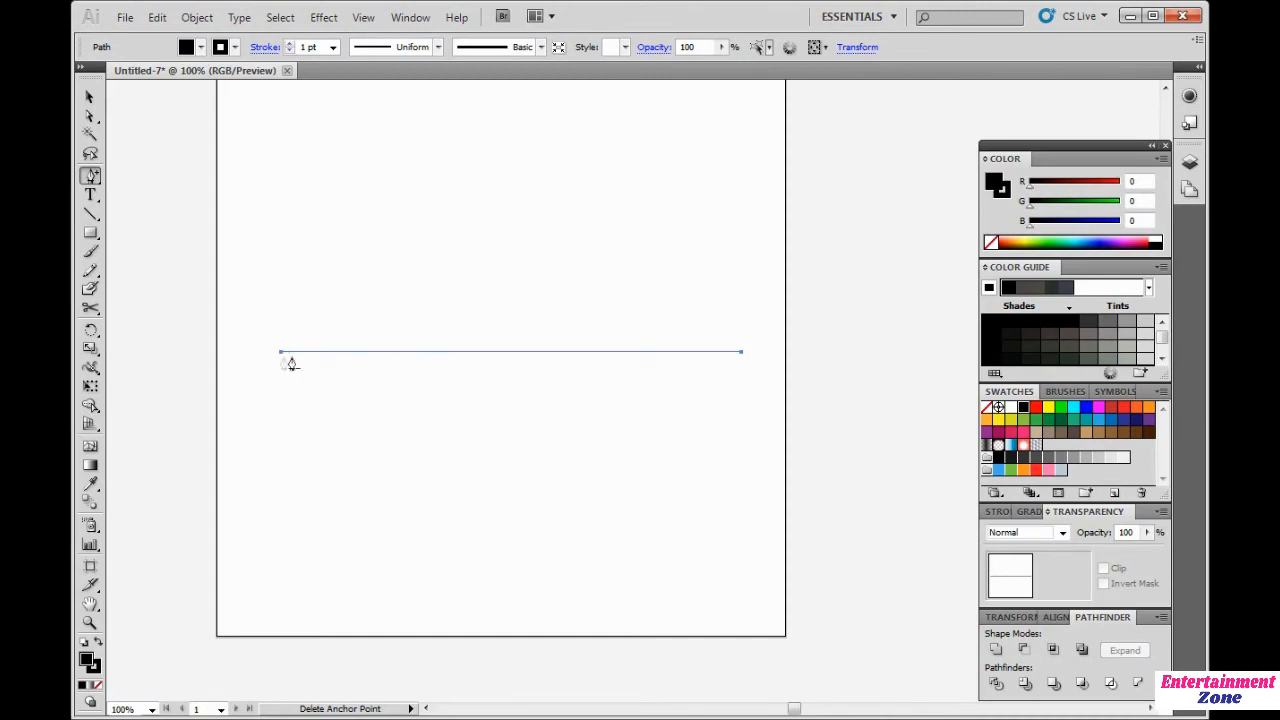
scroll(298, 360, up, 1)
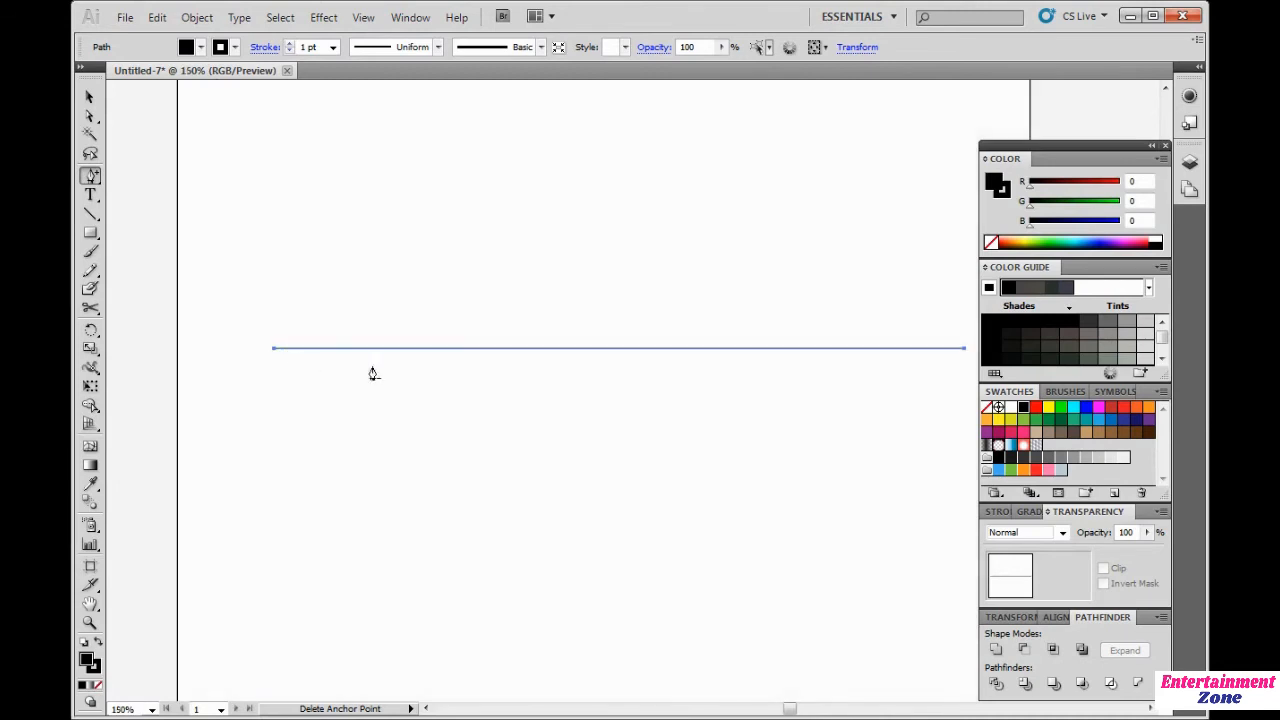
click(451, 350)
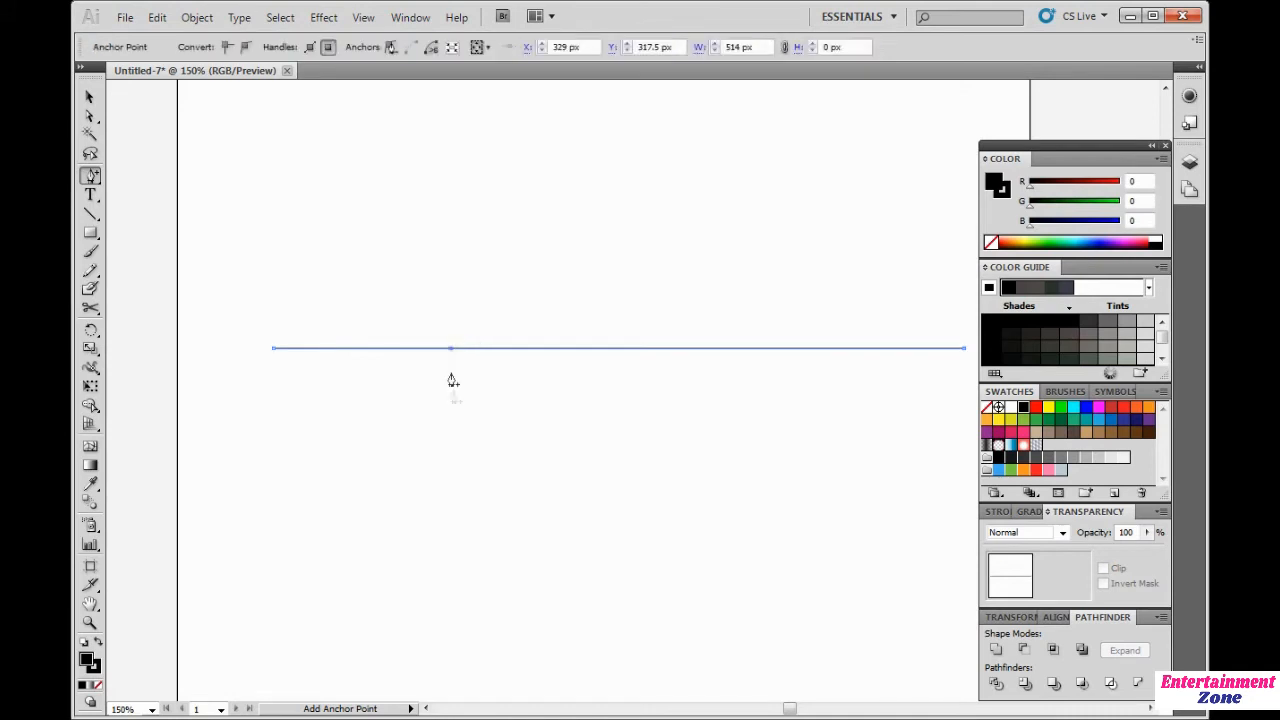
key(alt)
click(763, 349)
Step: Remove the right added anchor point with the Delete Anchor Point tool
drag(90, 176, 152, 224)
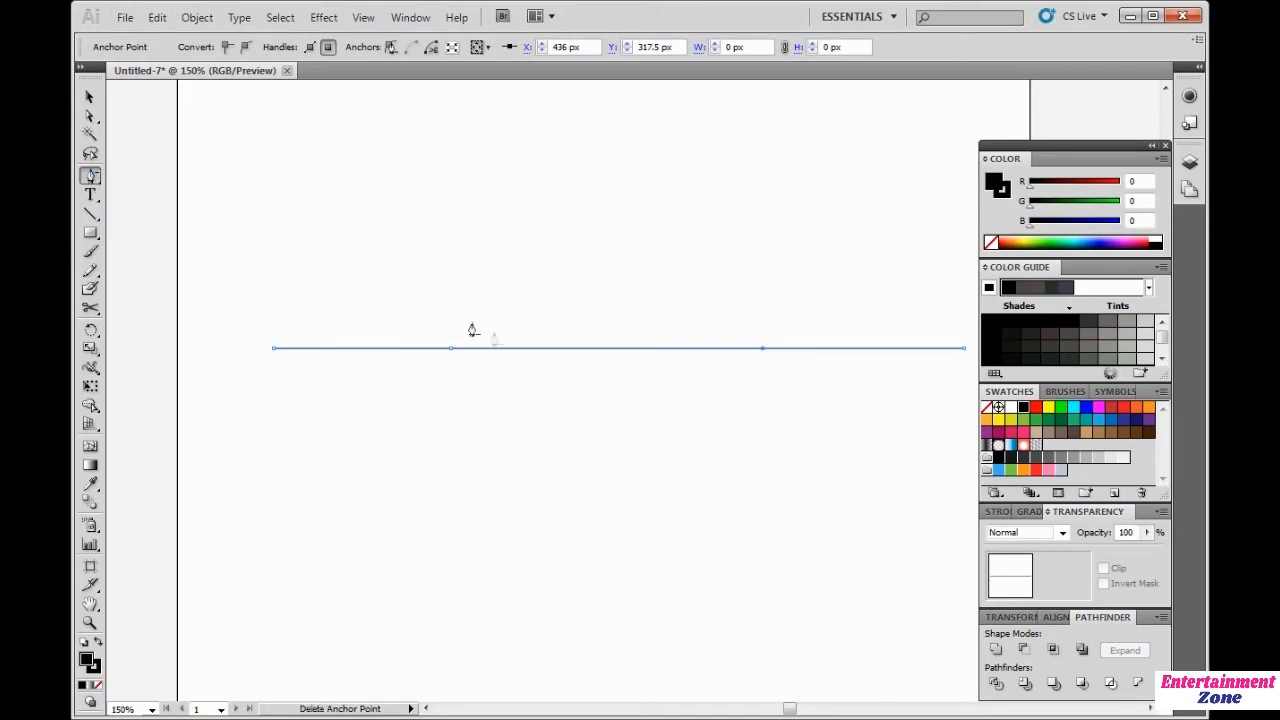
click(762, 352)
Step: Try pulling curve handles out of the line's right endpoint with the Convert Anchor Point tool, then undo it
drag(90, 176, 168, 247)
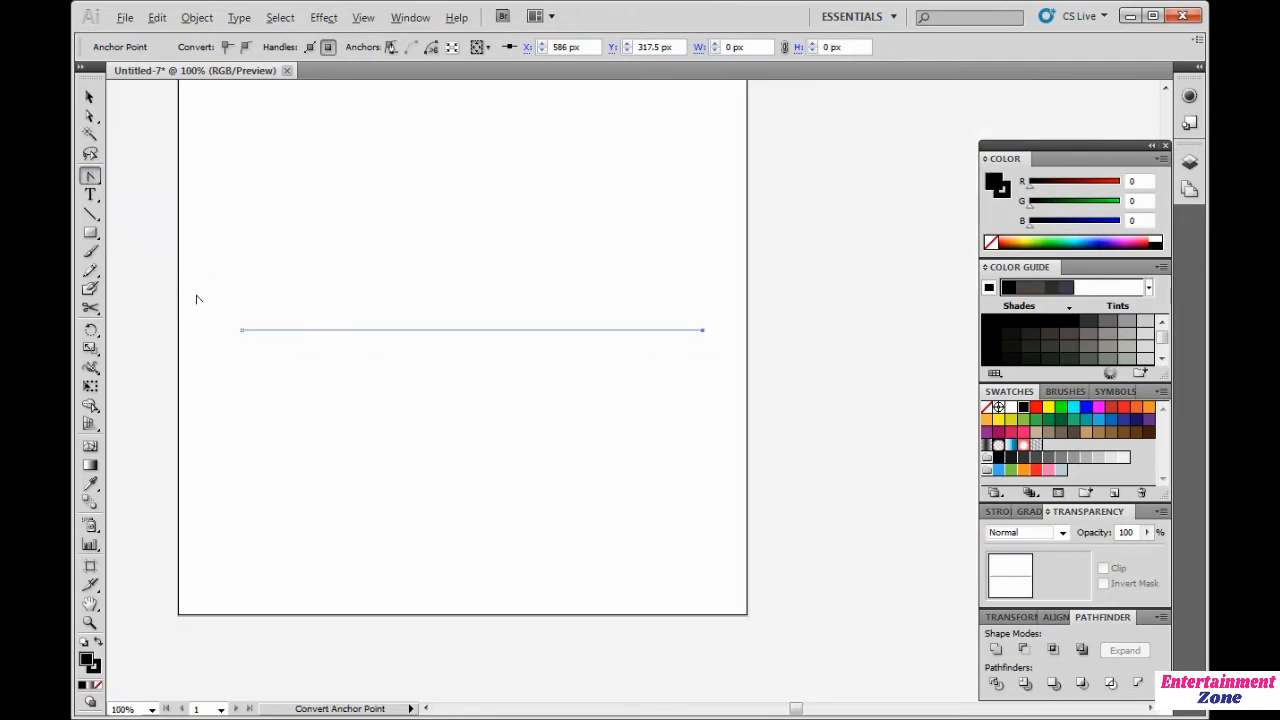
key(ctrl+minus)
scroll(491, 317, up, 1)
scroll(484, 325, down, 1)
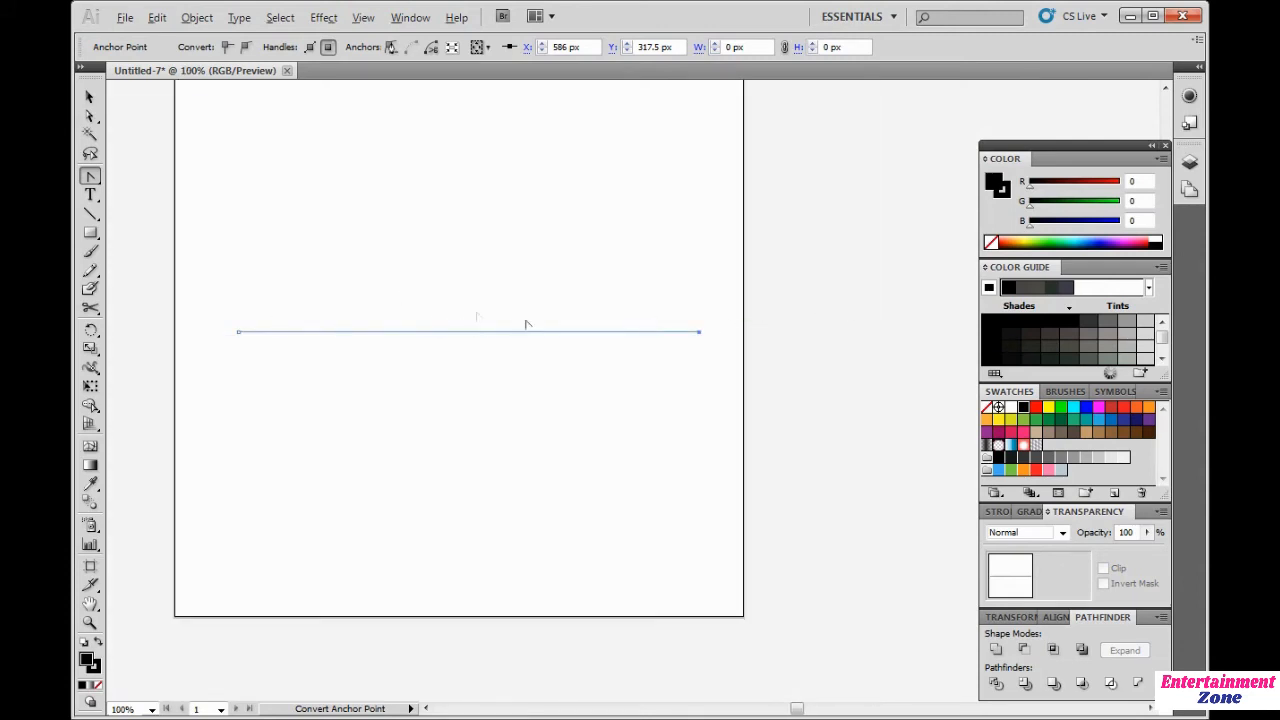
key(alt)
click(700, 333)
drag(700, 333, 930, 620)
key(ctrl+minus)
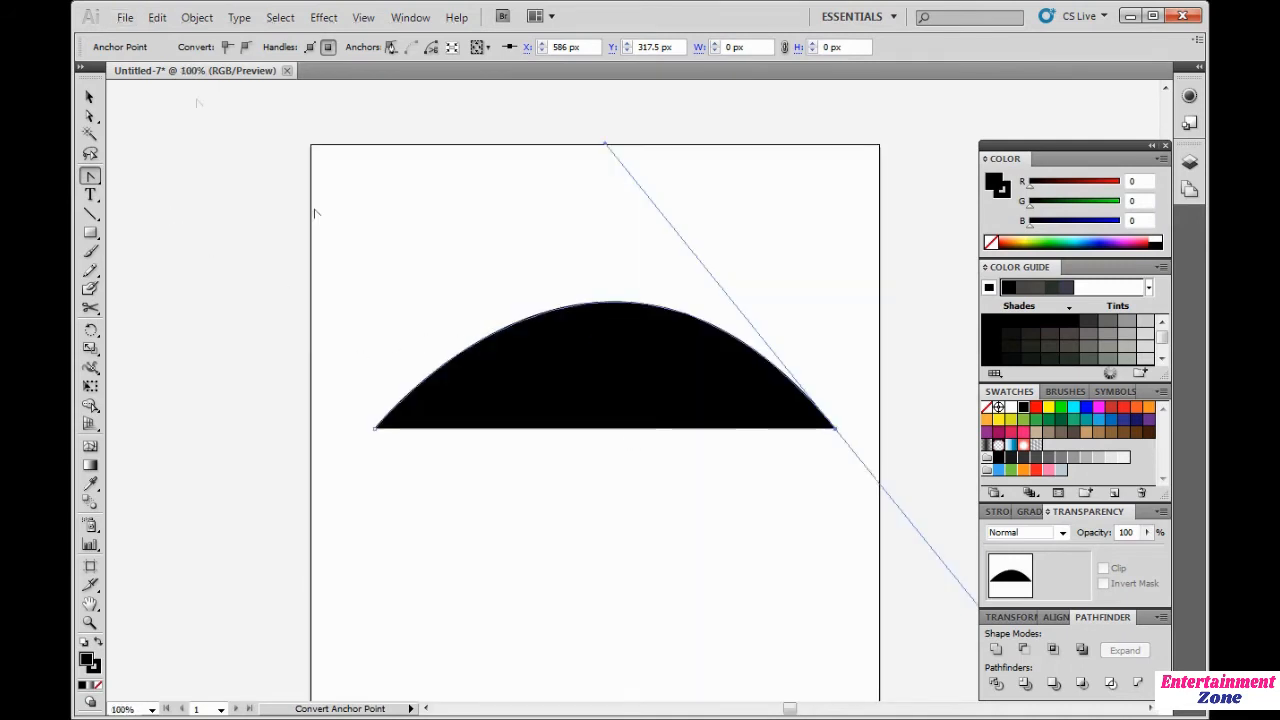
key(ctrl+z)
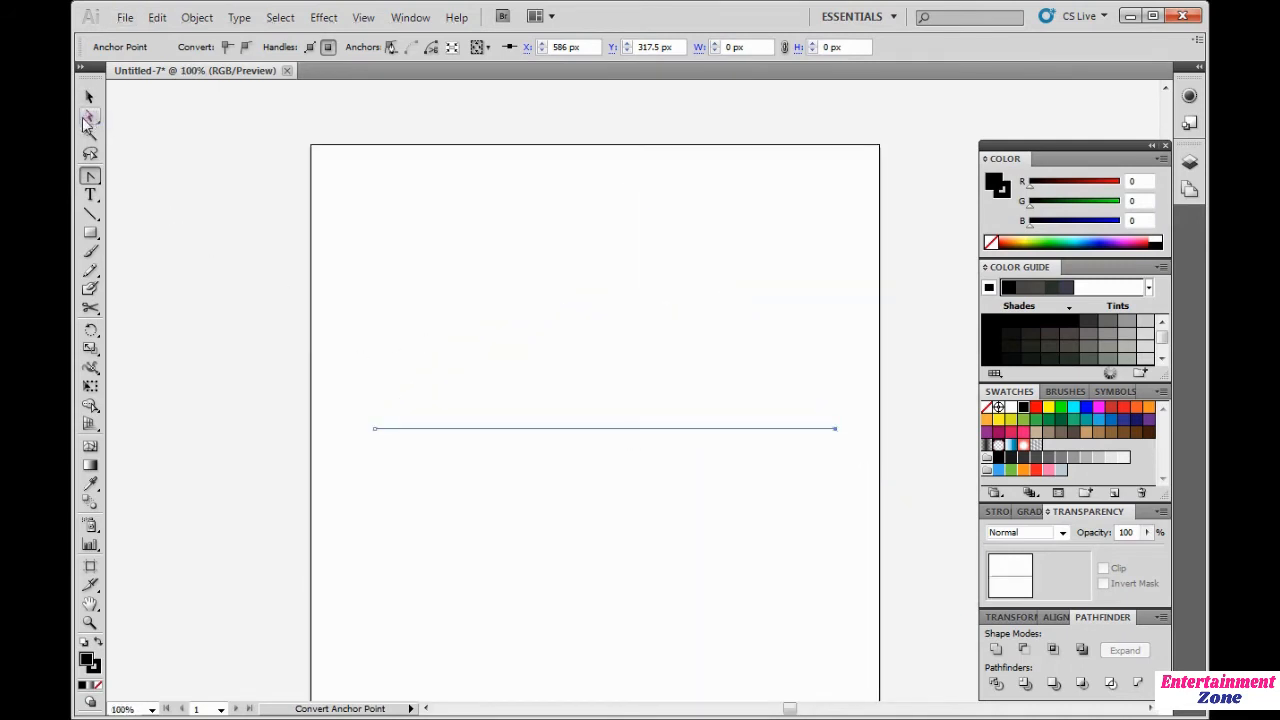
Step: Drag curve handles out of the line's right endpoint with the Convert Anchor Point tool to bend it into an arc
click(89, 117)
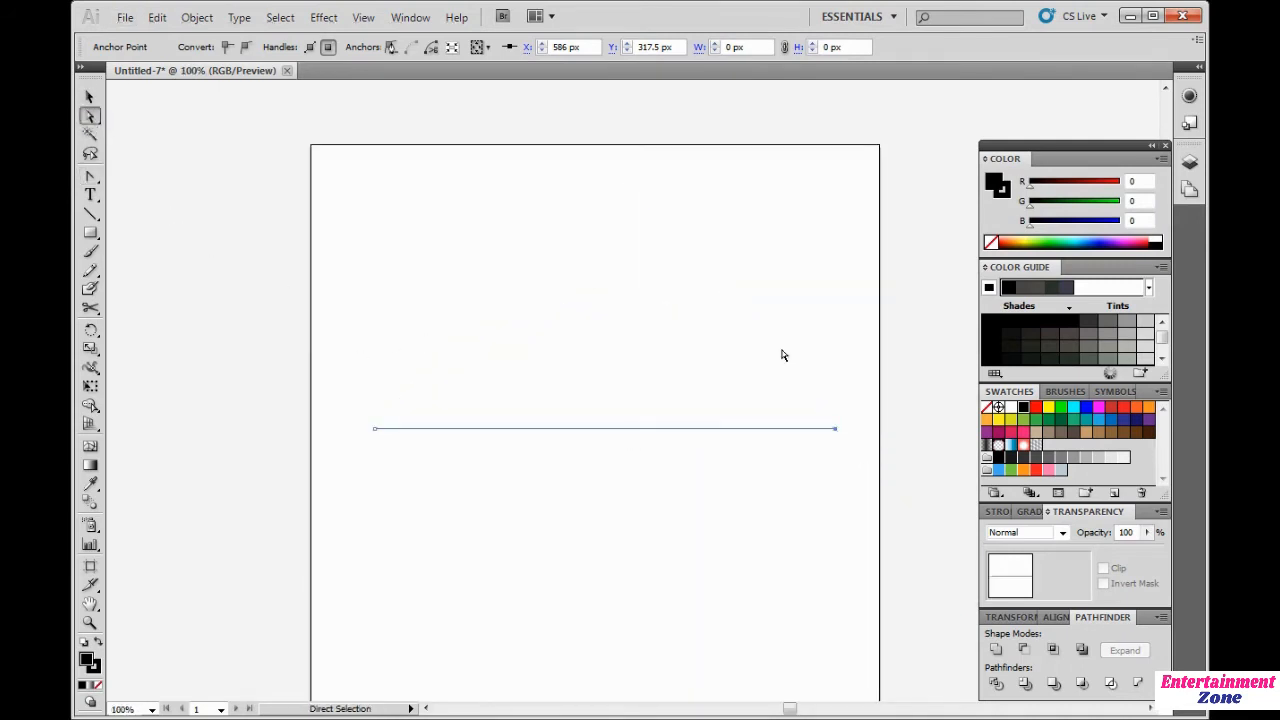
click(911, 476)
mouse_move(838, 432)
mouse_down()
mouse_move(836, 408)
mouse_move(829, 478)
mouse_move(837, 410)
mouse_move(827, 437)
mouse_move(836, 432)
mouse_up()
click(822, 506)
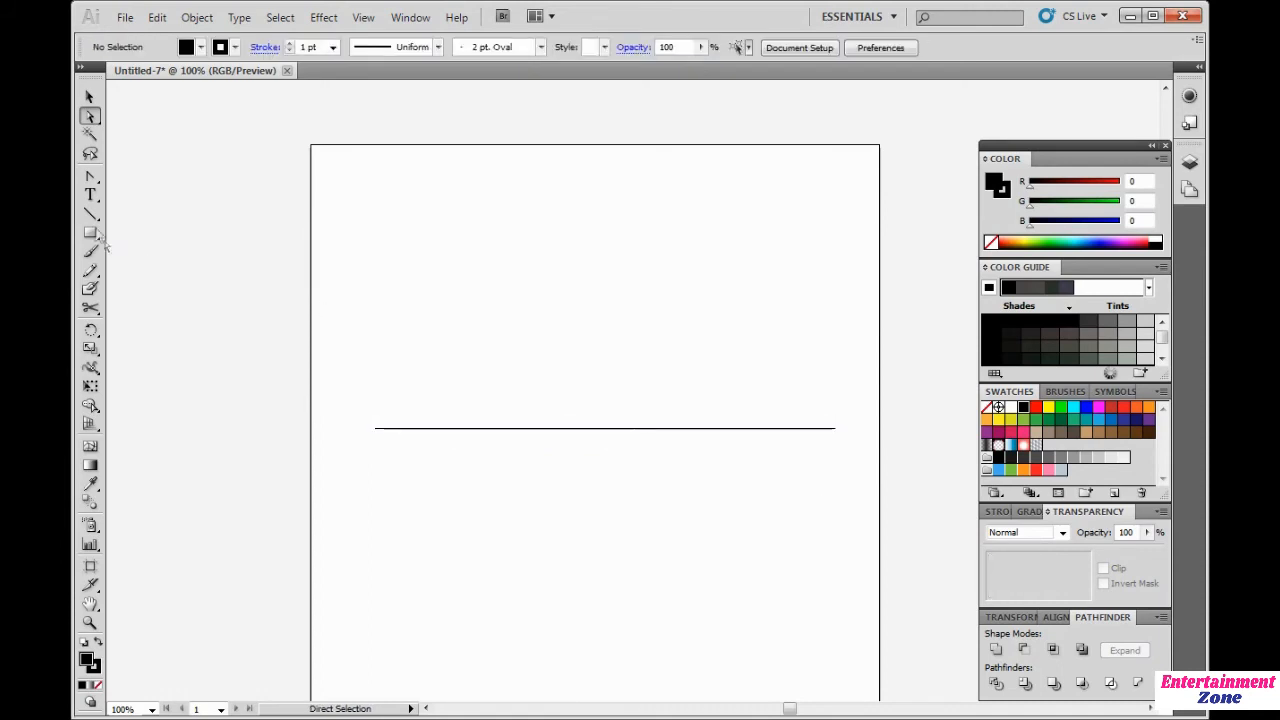
click(90, 177)
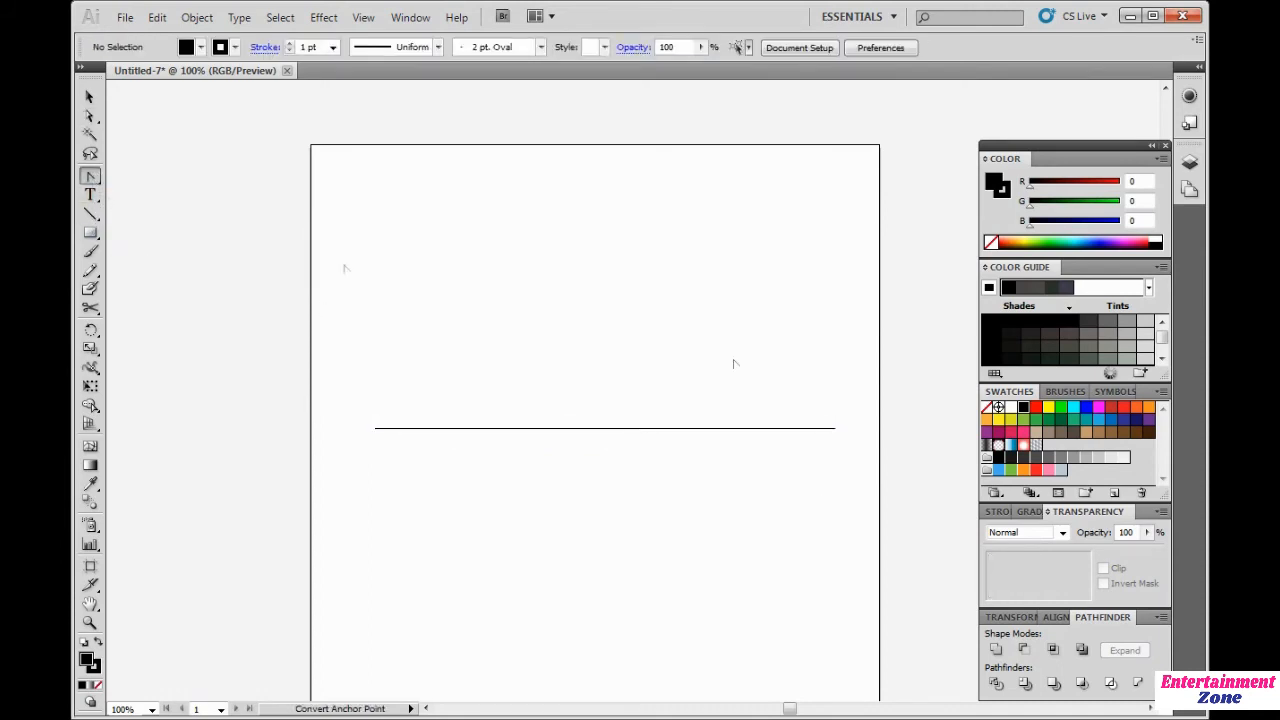
drag(838, 433, 860, 615)
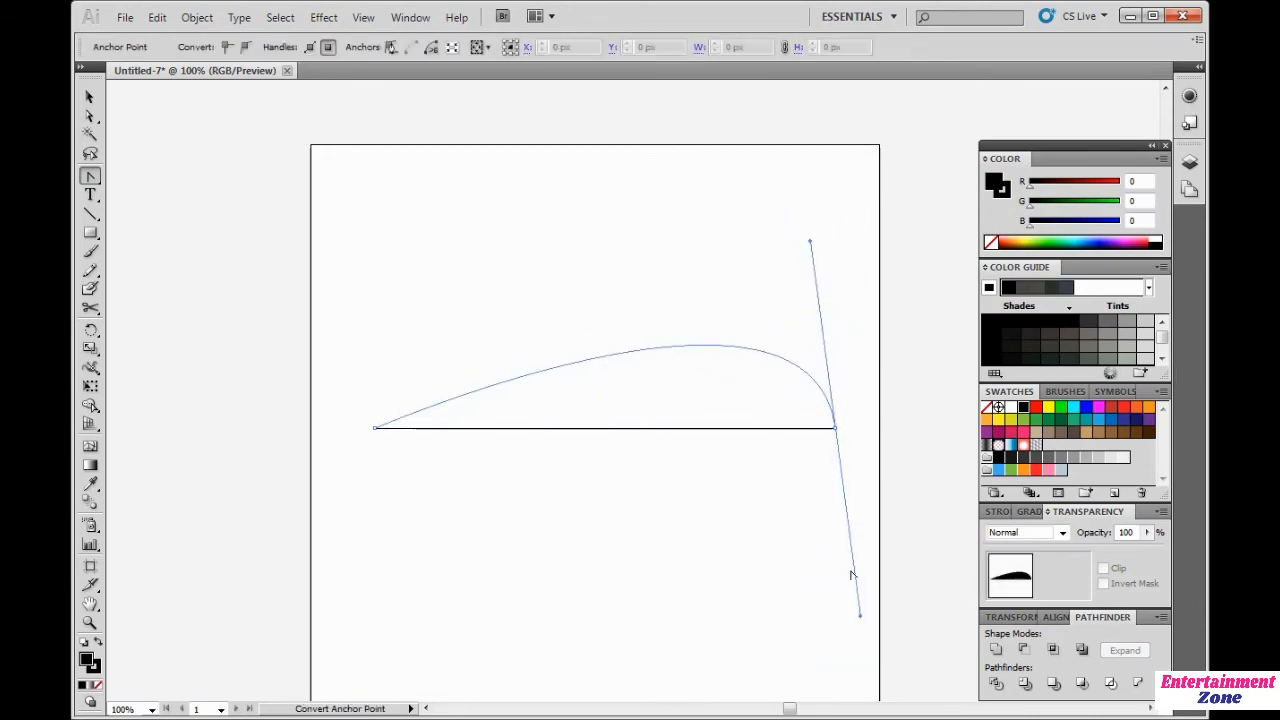
Step: Select and delete the curved shape, then switch back to the Pen tool
key(a)
drag(779, 512, 867, 543)
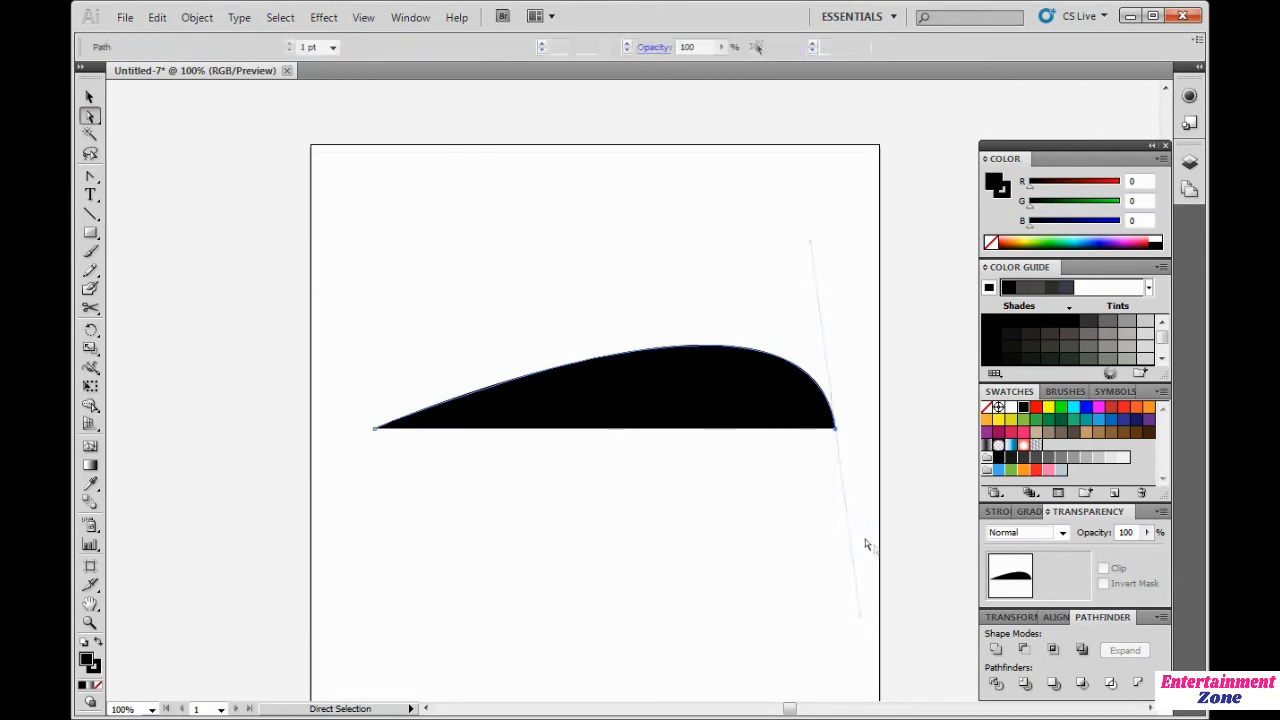
key(Delete)
click(90, 177)
click(140, 178)
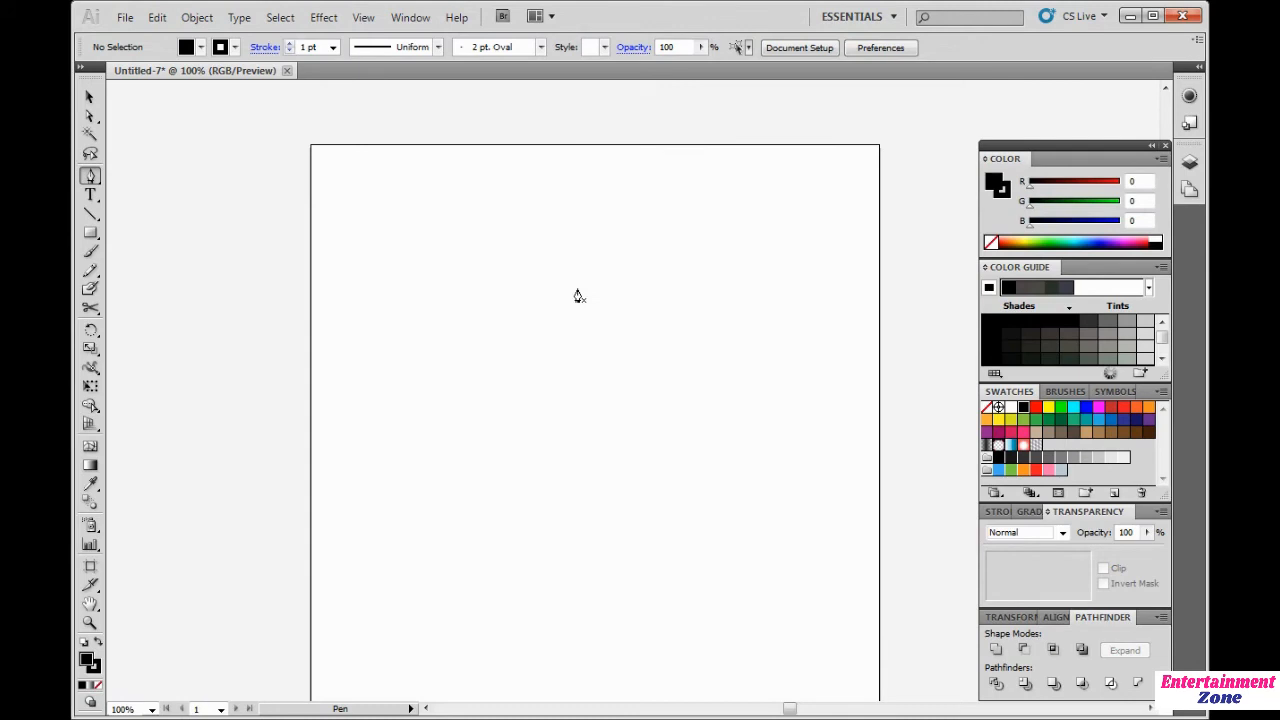
Step: Draw a filled face profile silhouette with the Pen tool, dragging curved anchors for the forehead, nose, lips and chin
click(571, 197)
drag(492, 287, 479, 343)
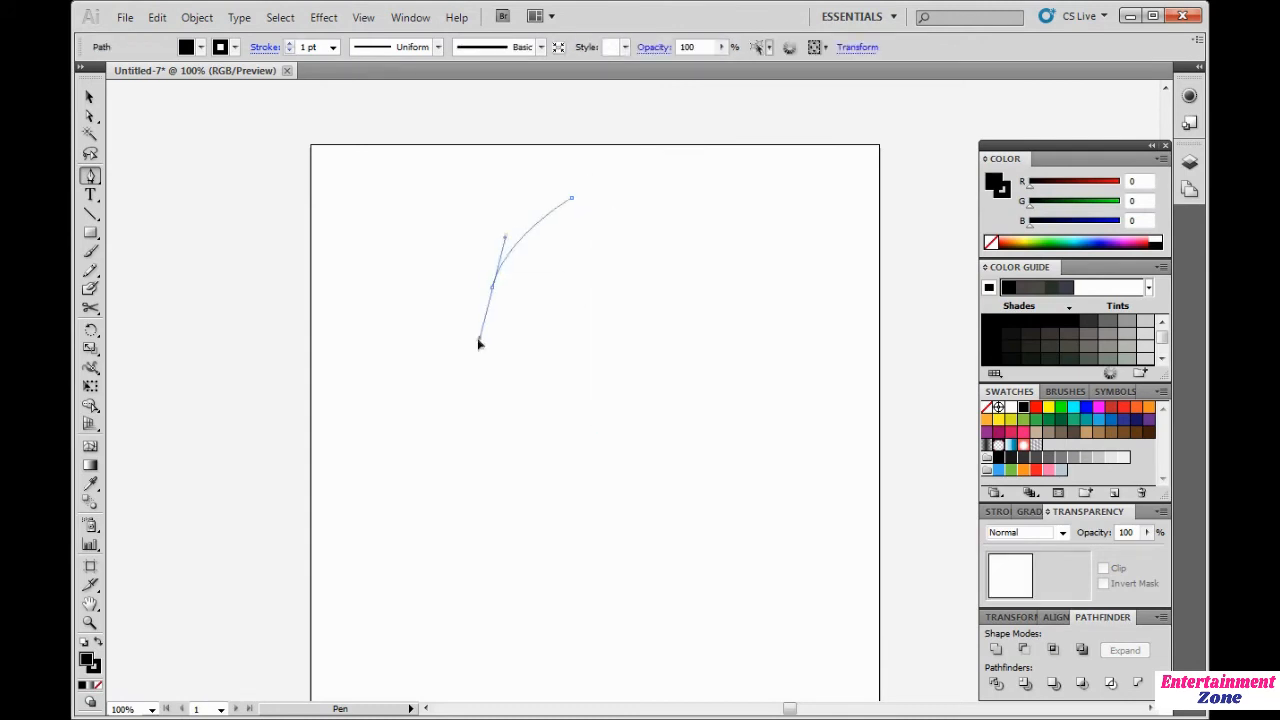
drag(411, 398, 413, 431)
drag(501, 417, 517, 526)
click(502, 418)
click(517, 469)
drag(484, 575, 511, 612)
drag(638, 575, 686, 625)
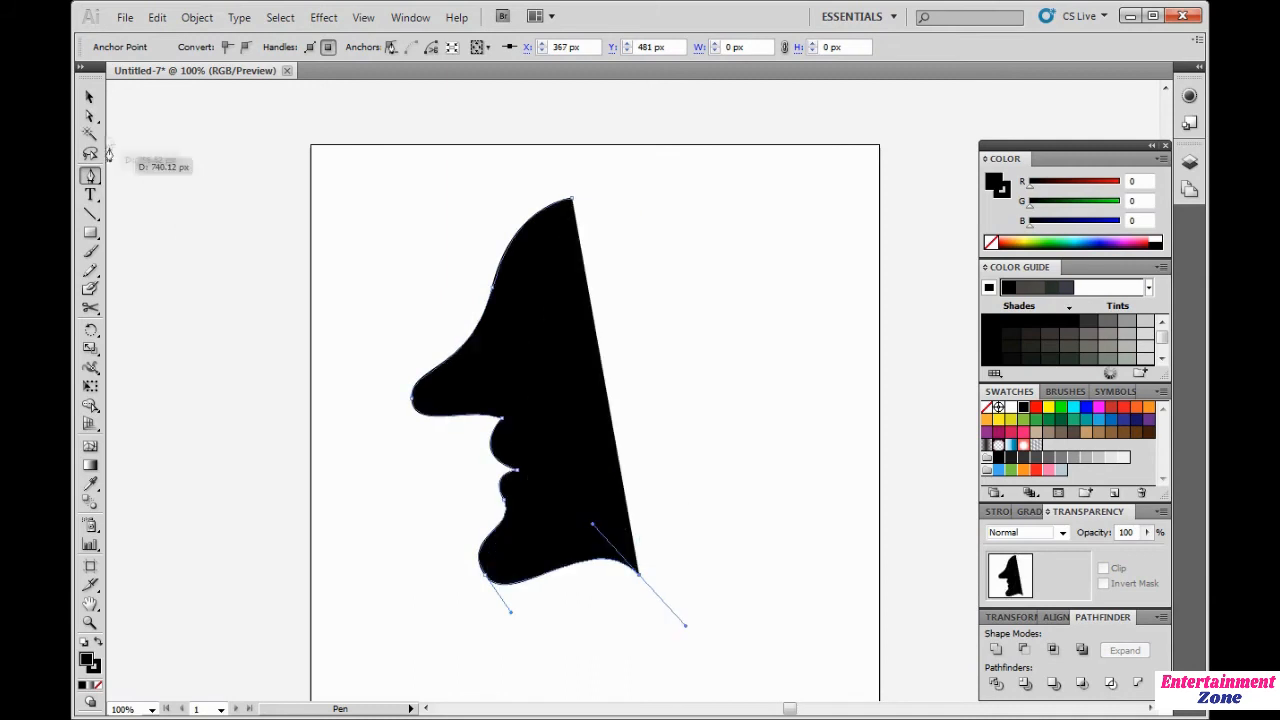
Step: Select the whole face silhouette with the Direct Selection tool, delete it, and return to the Pen tool
click(89, 116)
drag(258, 120, 808, 634)
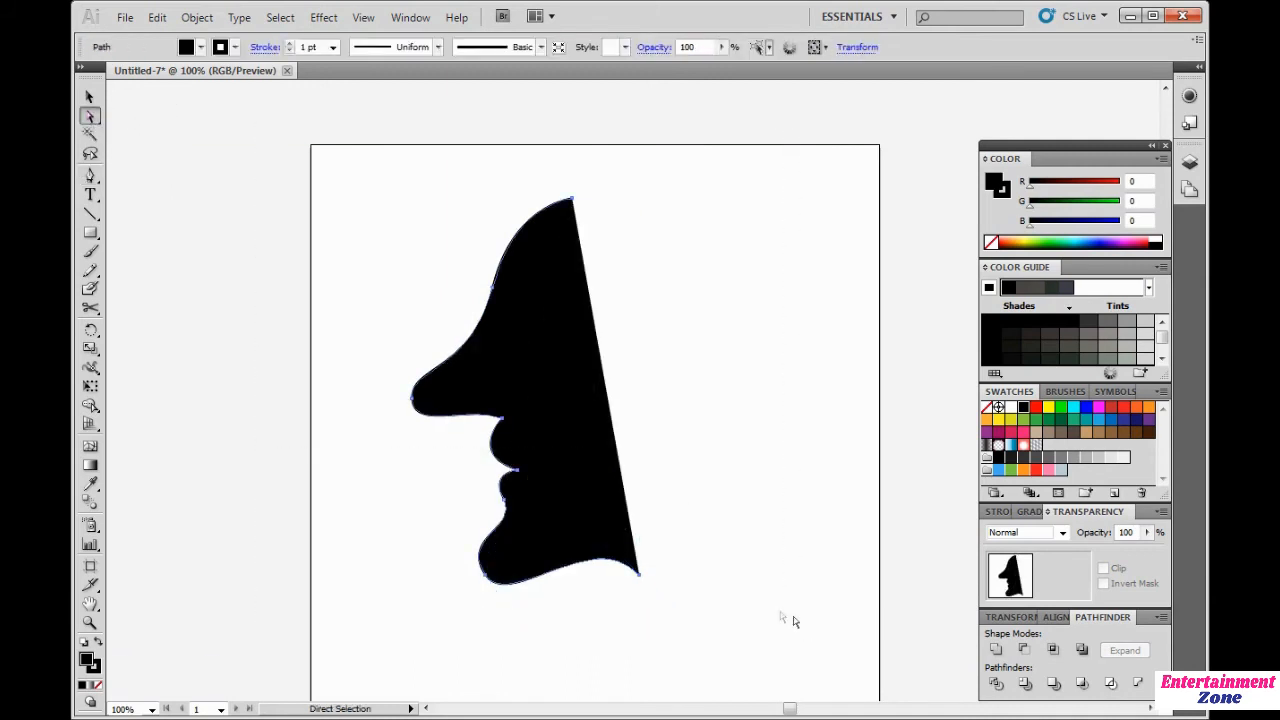
key(Delete)
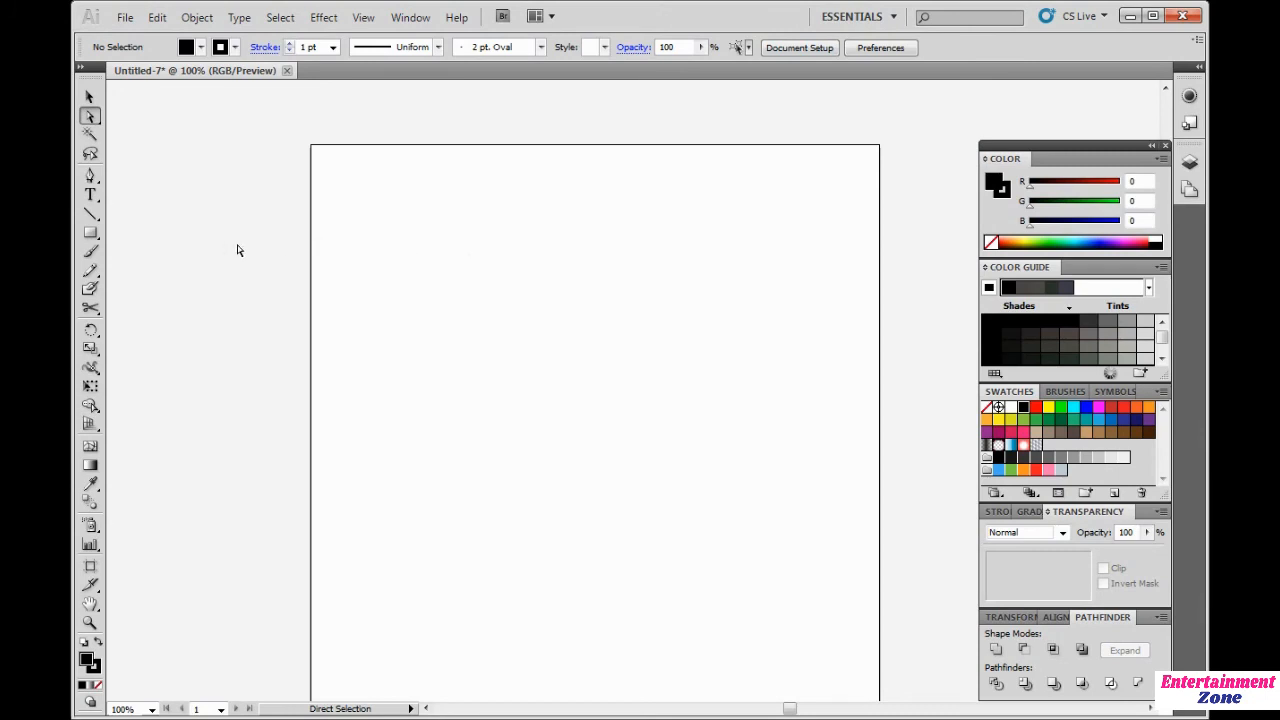
click(91, 176)
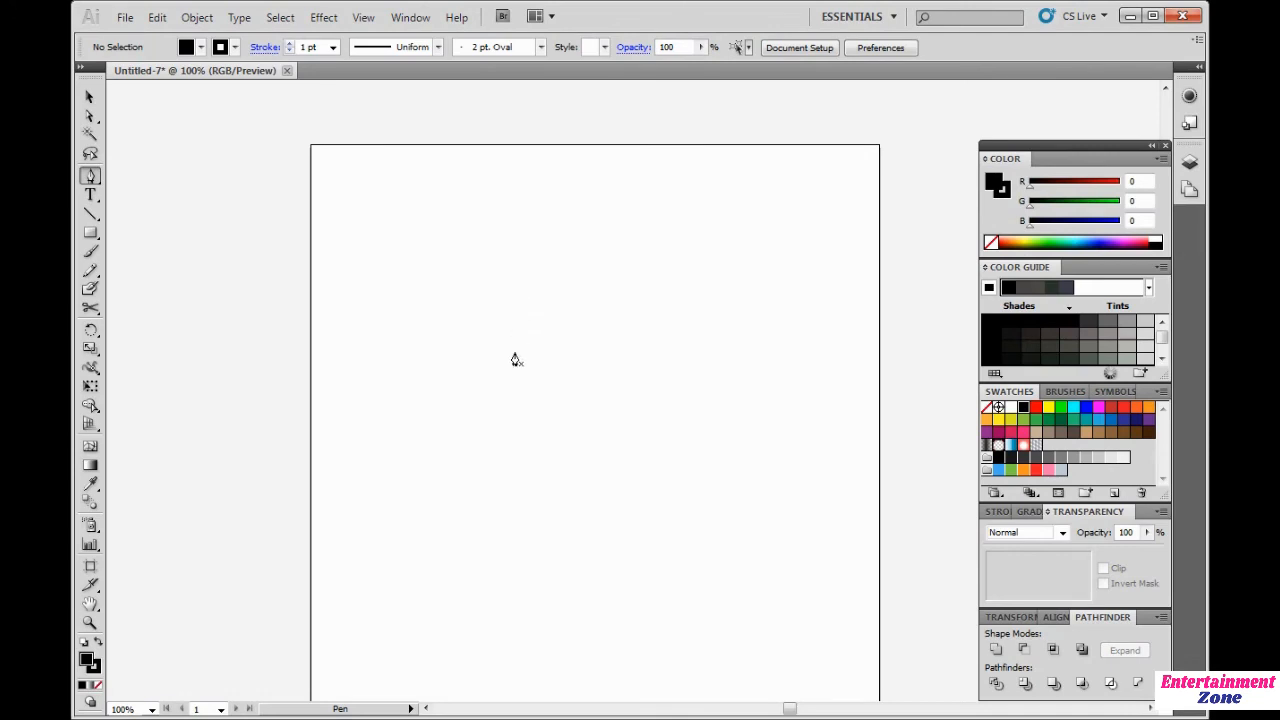
click(380, 339)
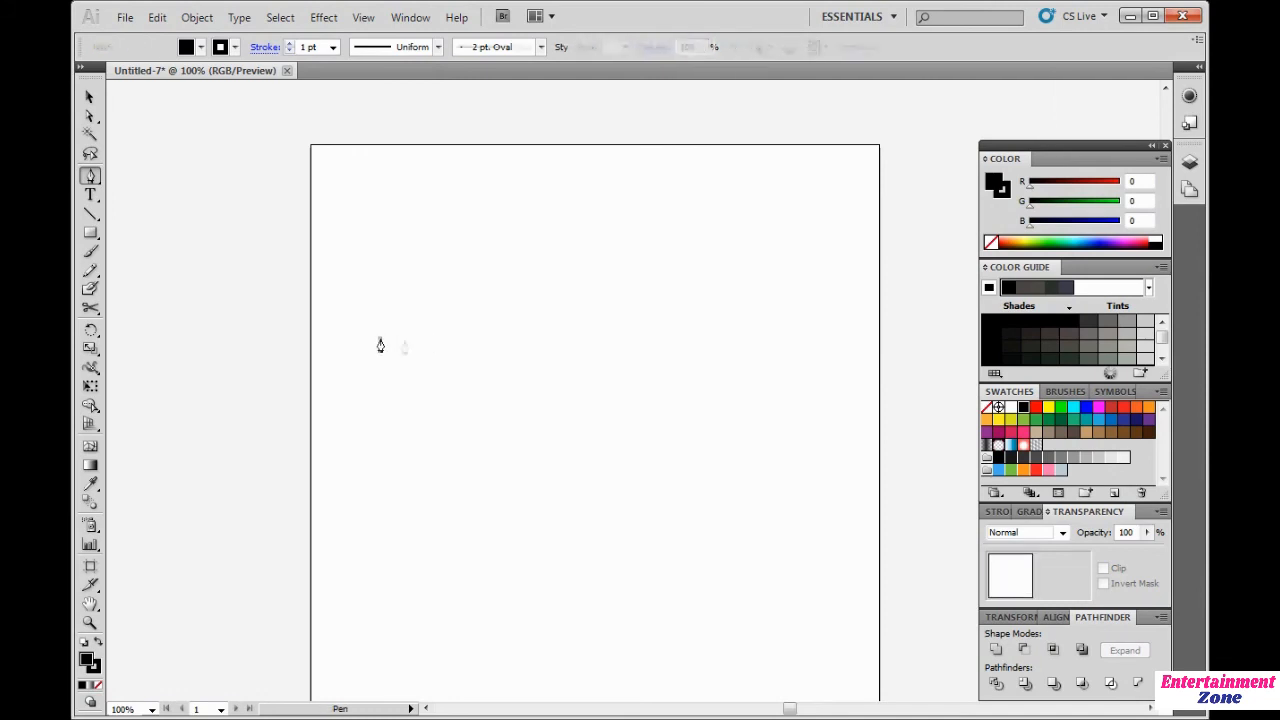
shift+click(826, 339)
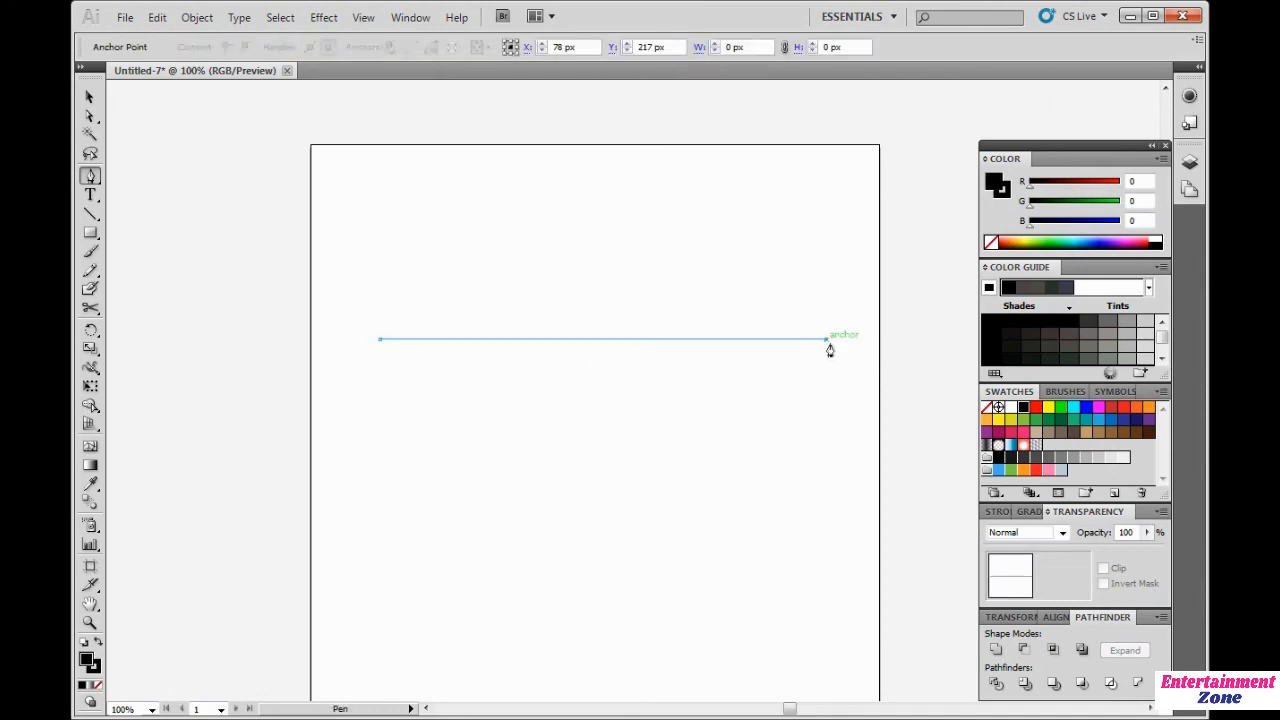
key(ctrl+z)
key(ctrl+z)
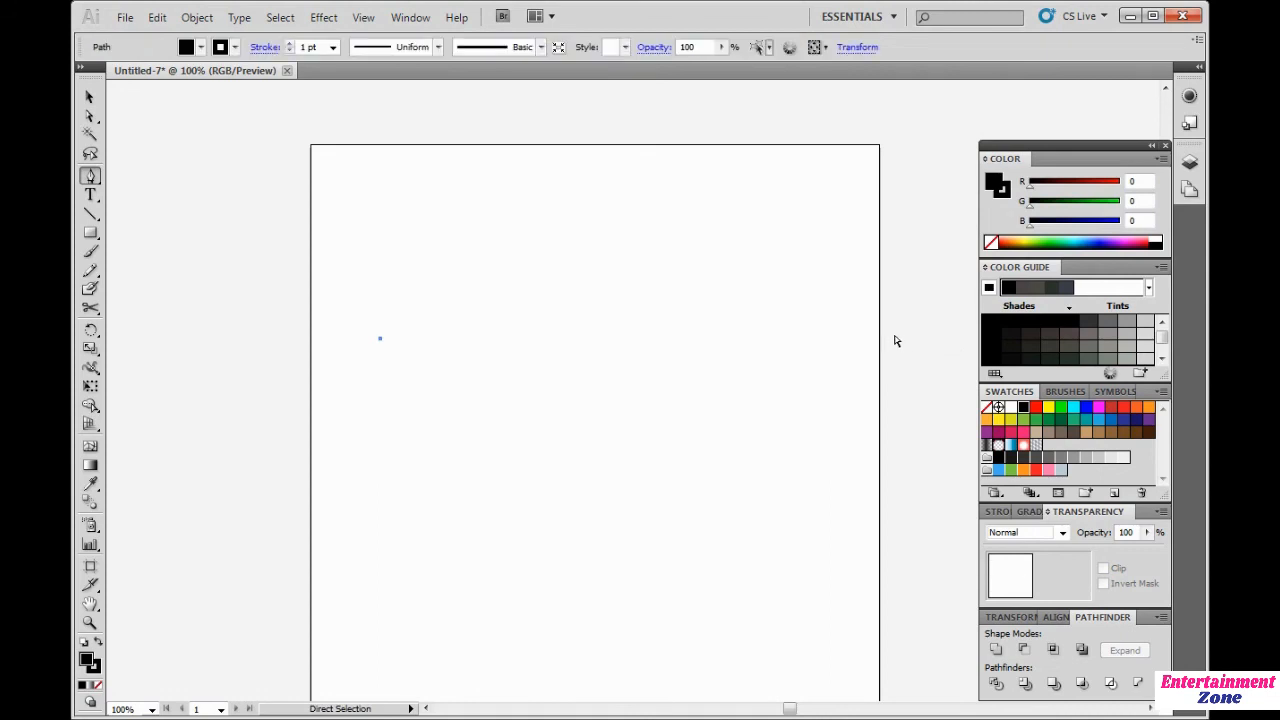
Step: Draw a closed dome shape with the Pen tool, dragging the right anchor into a curve and closing the path at the start
click(404, 340)
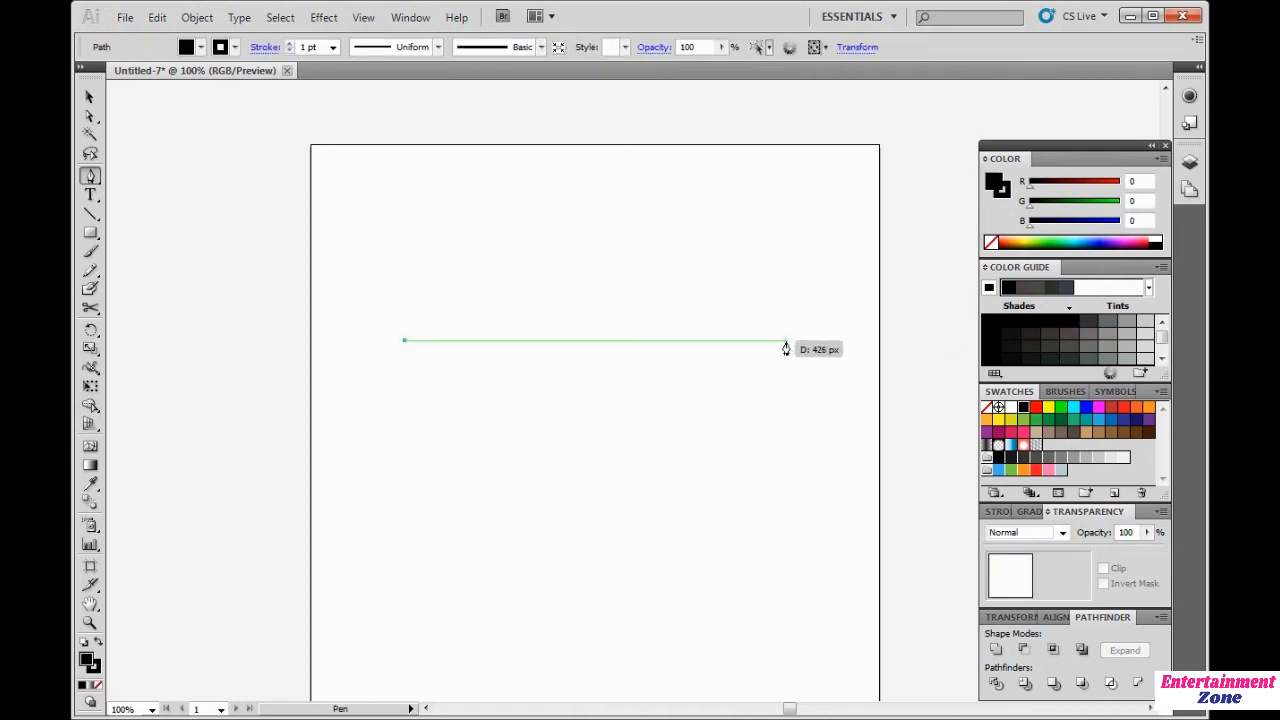
drag(786, 340, 1021, 524)
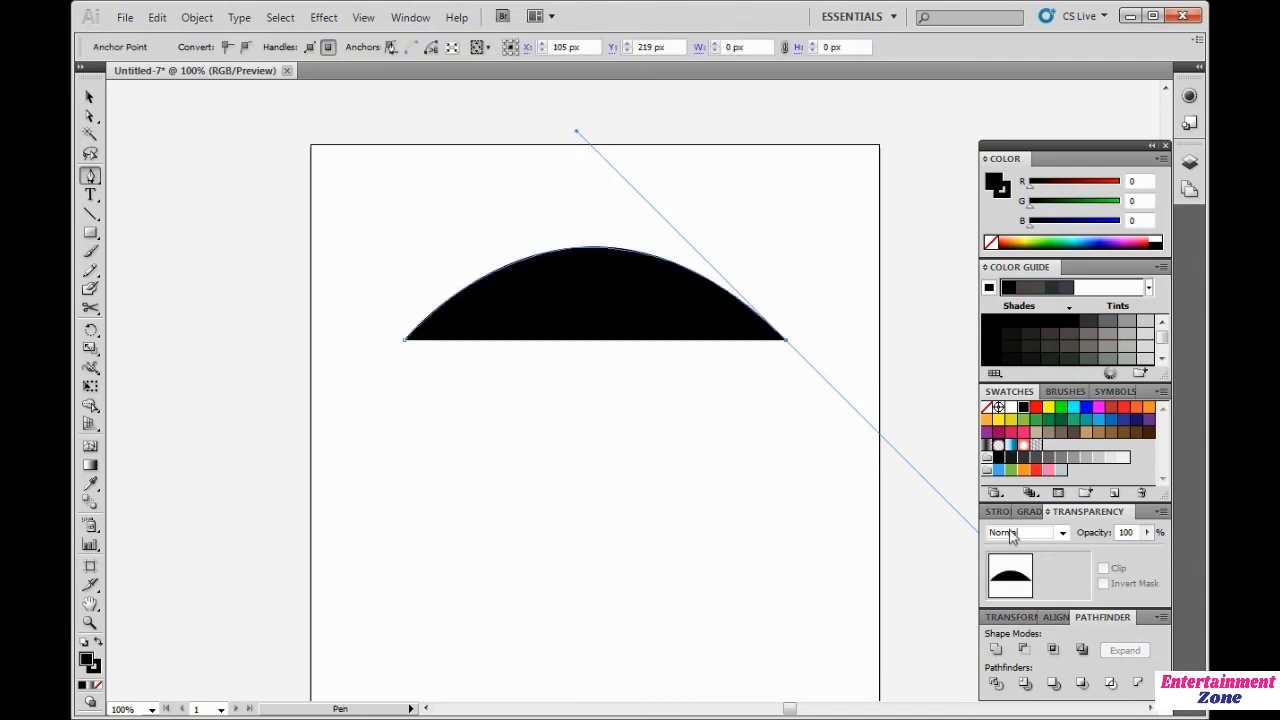
click(785, 341)
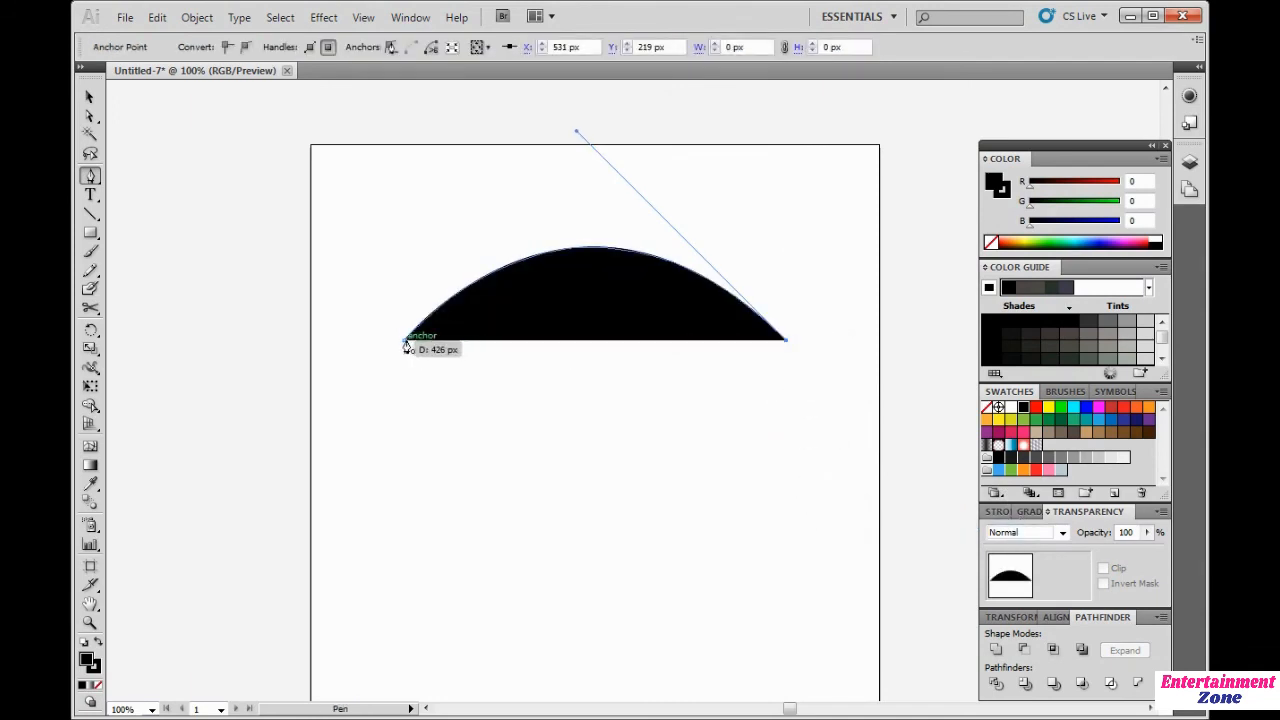
click(406, 341)
click(421, 436)
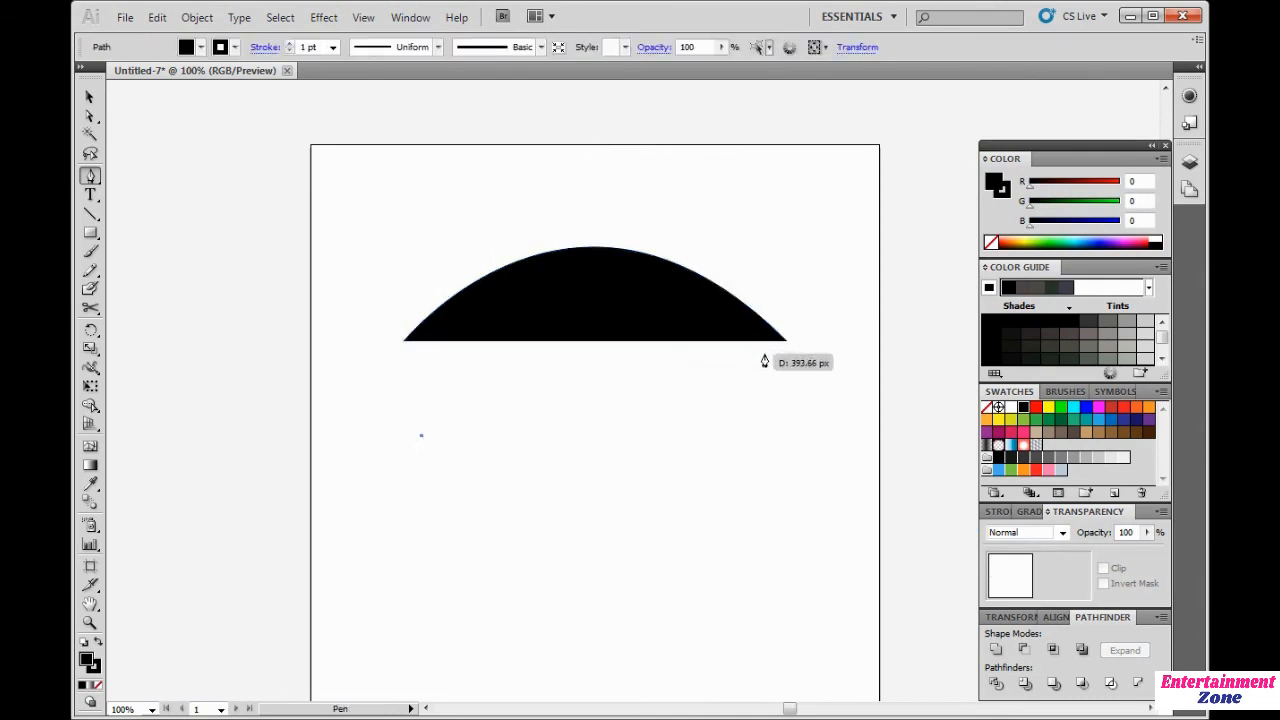
key(ctrl+z)
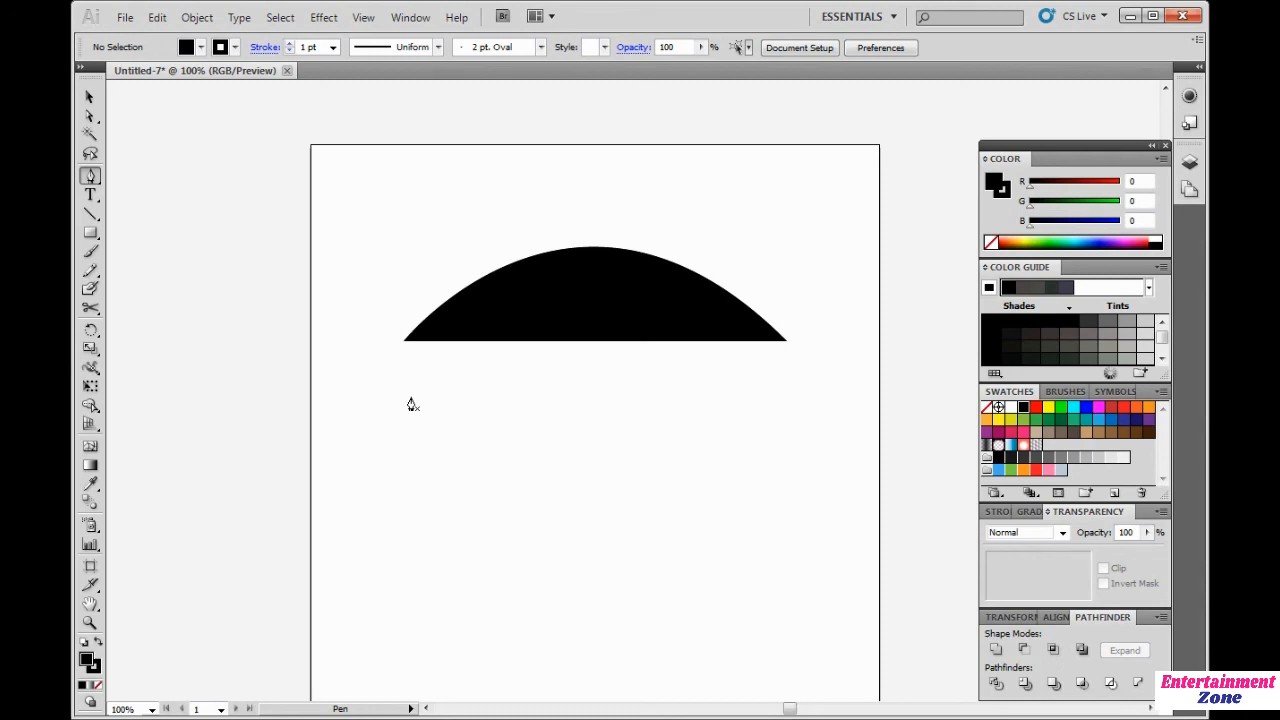
Step: Select the dome shape with the Direct Selection tool and delete it
click(89, 116)
click(648, 329)
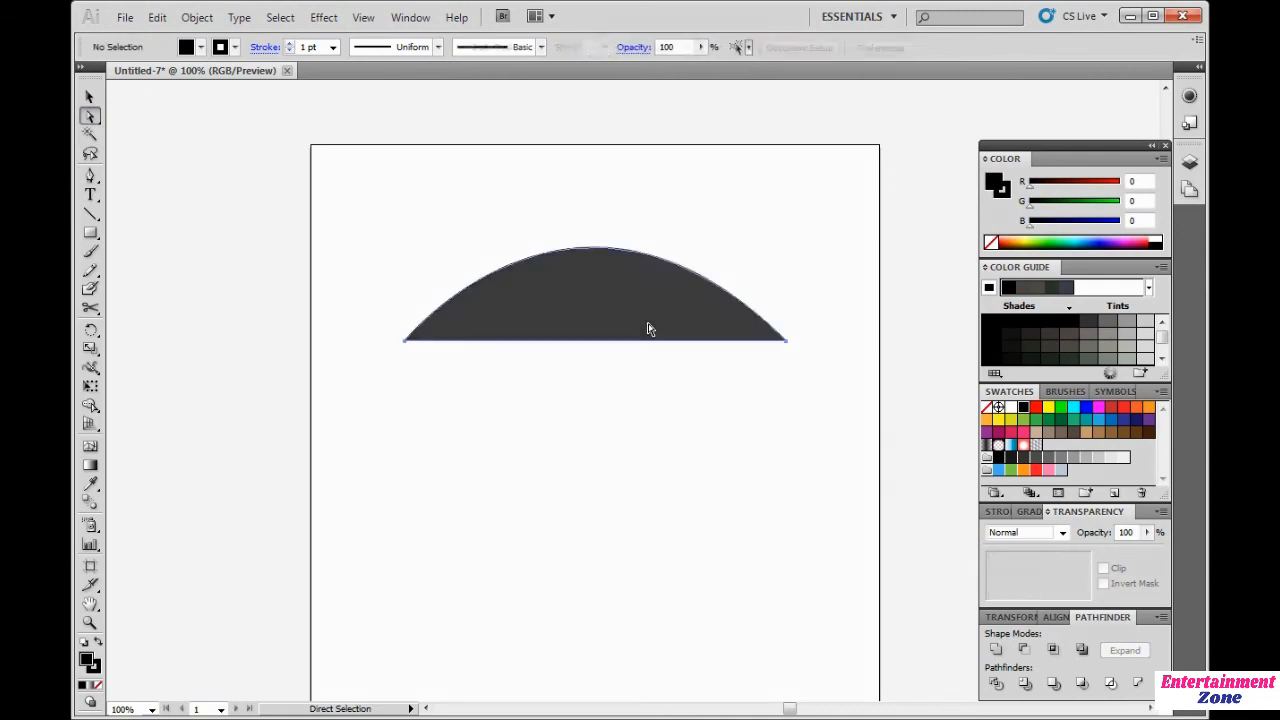
key(Delete)
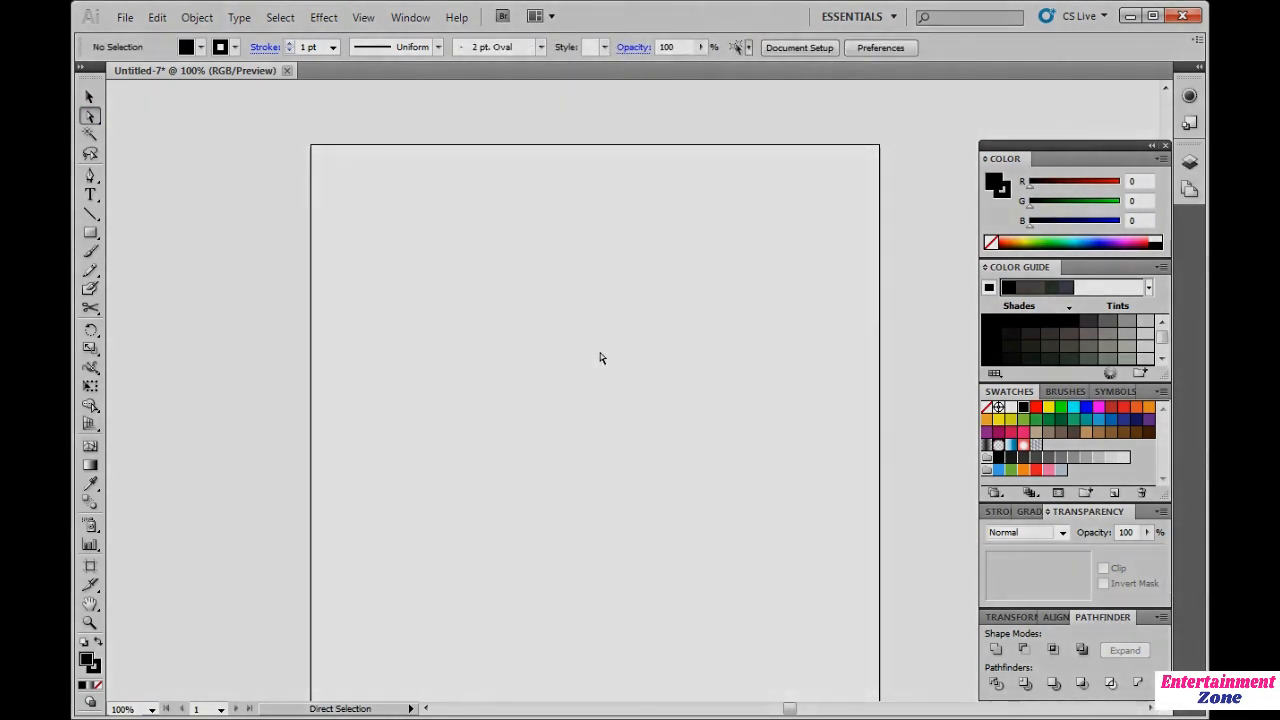